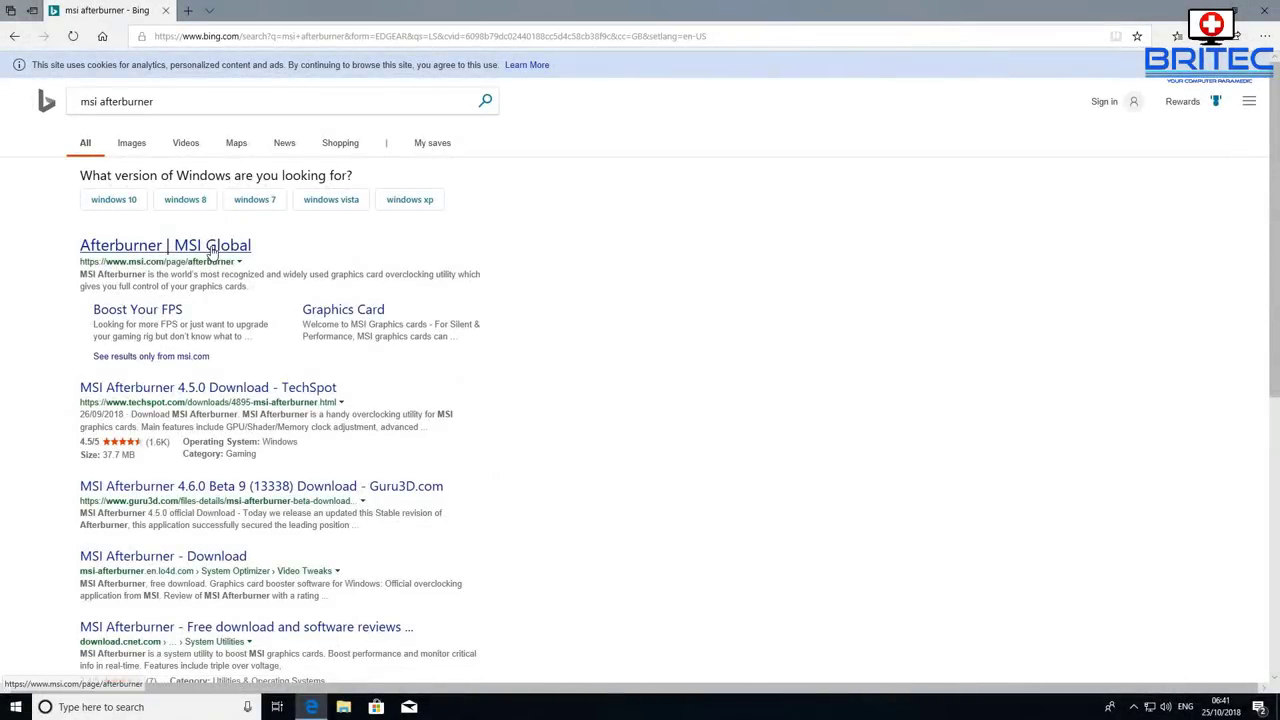
Step: Open the 'Afterburner | MSI Global' page from the Bing results for msi afterburner
{"action": "left_click", "coordinate": [210, 248]}
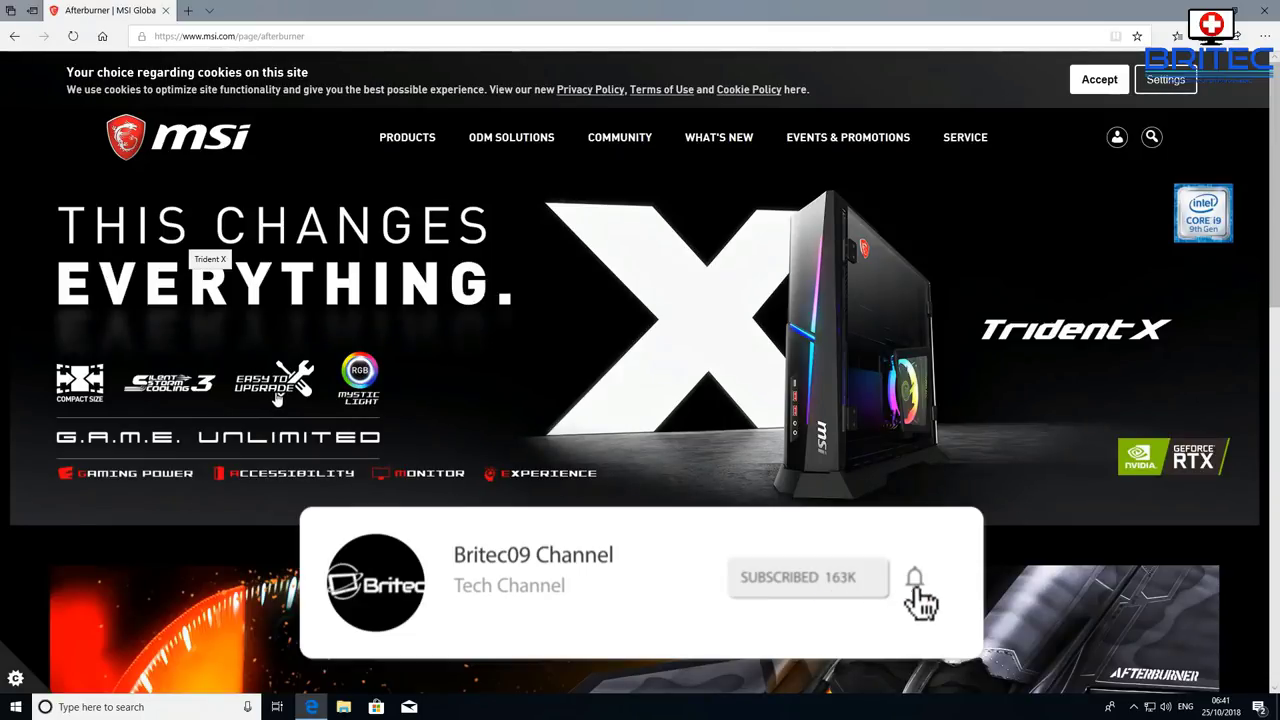
Step: Download the 37.7 MB MSIAfterburnerSetup.zip from the Downloads section and open it in File Explorer
{"action": "scroll", "coordinate": [330, 352], "scroll_direction": "down", "scroll_amount": 4}
{"action": "scroll", "coordinate": [329, 358], "scroll_direction": "down", "scroll_amount": 4}
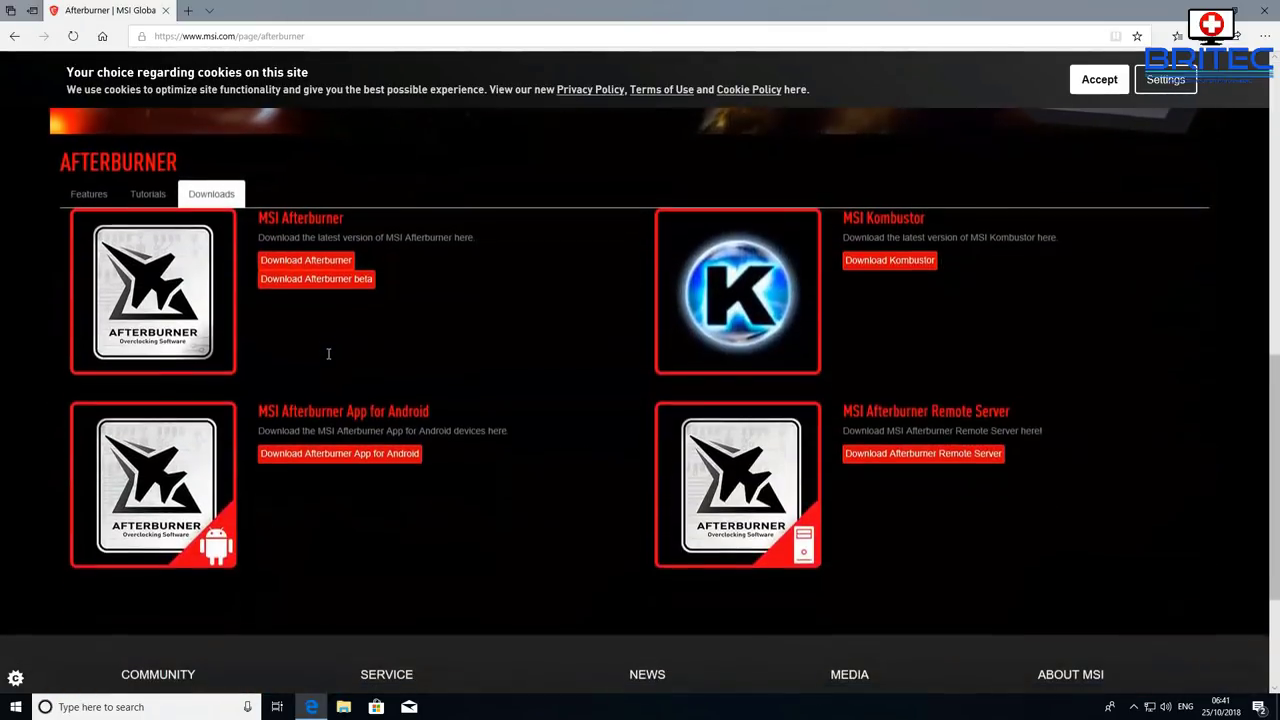
{"action": "left_click", "coordinate": [306, 262]}
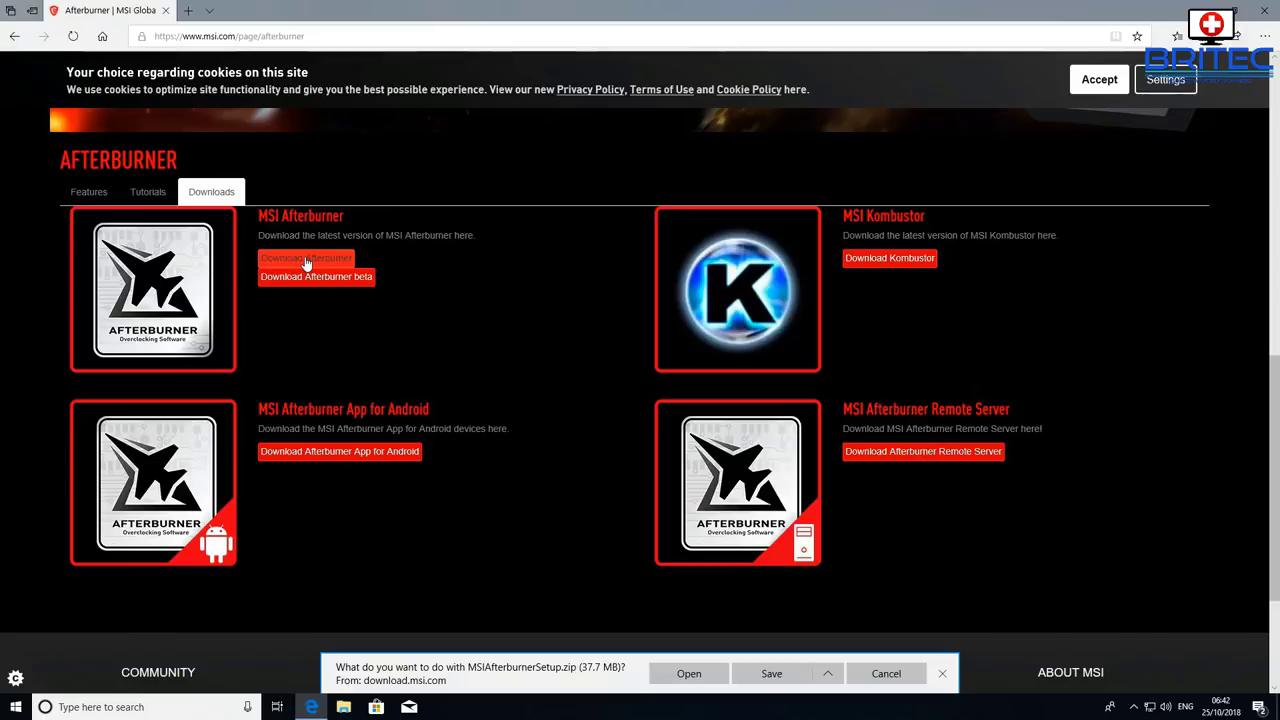
{"action": "left_click", "coordinate": [671, 678]}
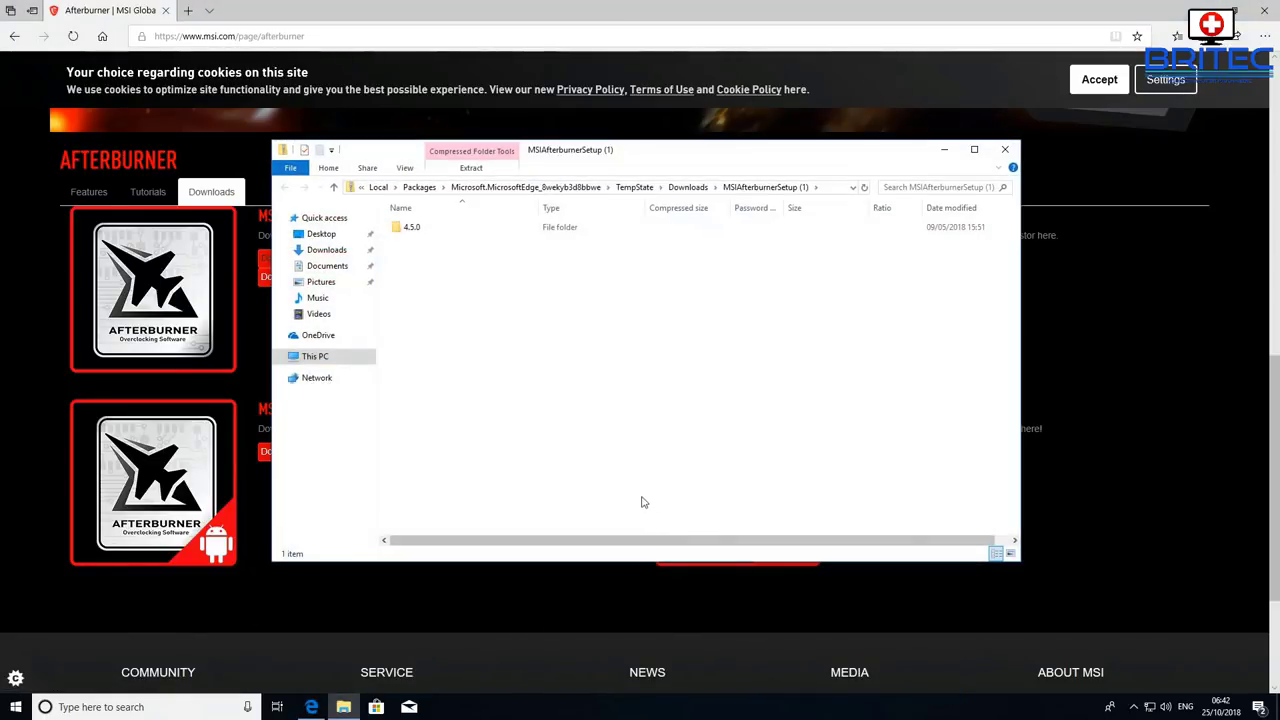
Step: Open the zip's 4.5.0 folder and run MSIAfterburnerSetup450 without extracting
{"action": "left_click", "coordinate": [409, 233]}
{"action": "double_click", "coordinate": [409, 233]}
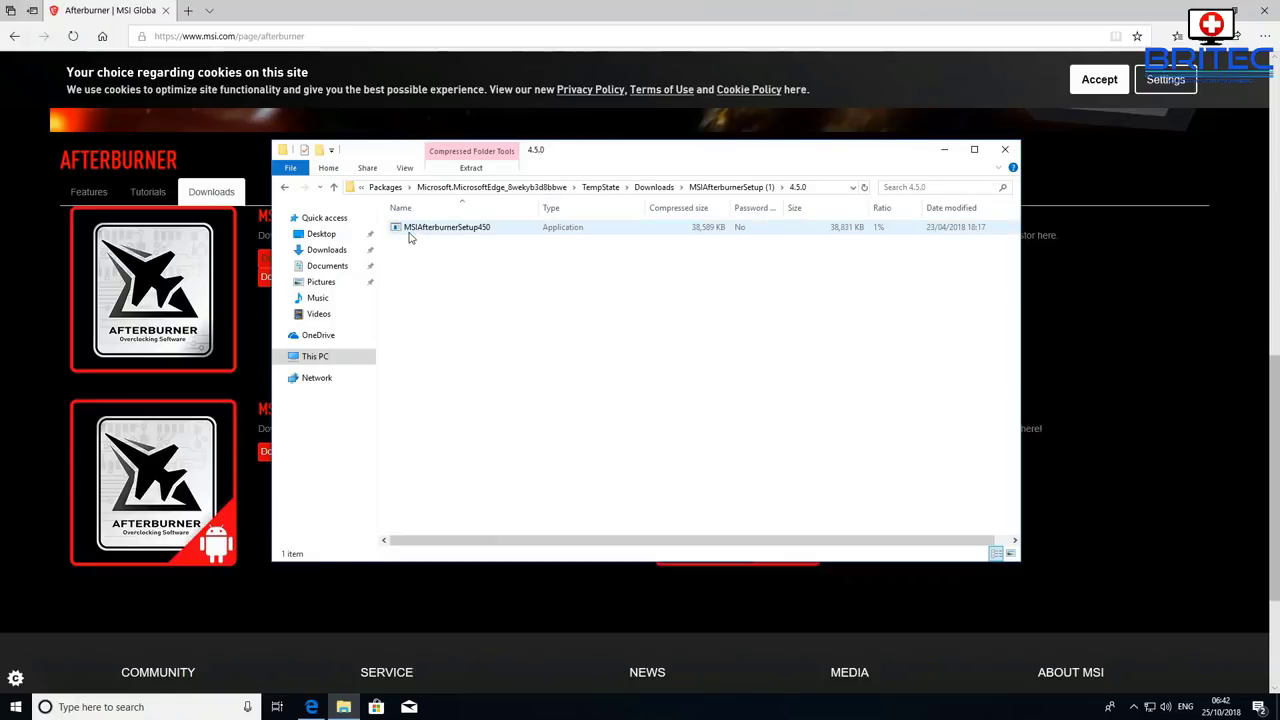
{"action": "double_click", "coordinate": [427, 235]}
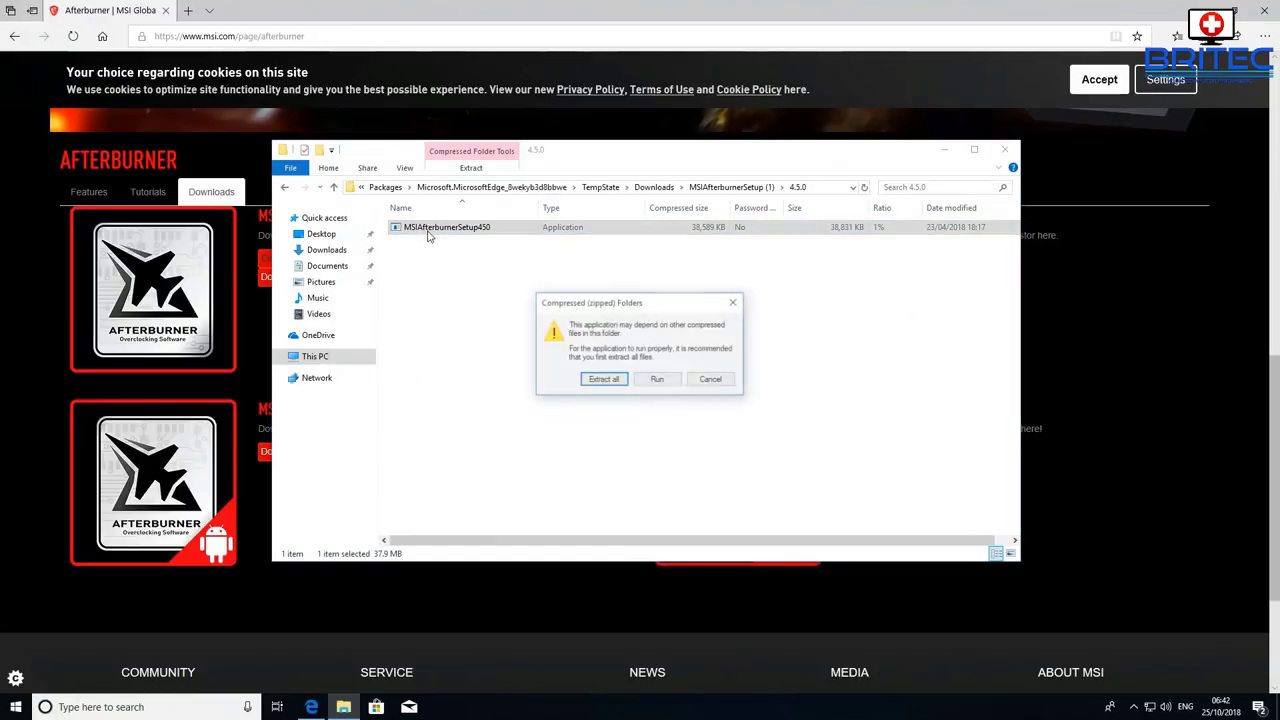
{"action": "left_click", "coordinate": [652, 385]}
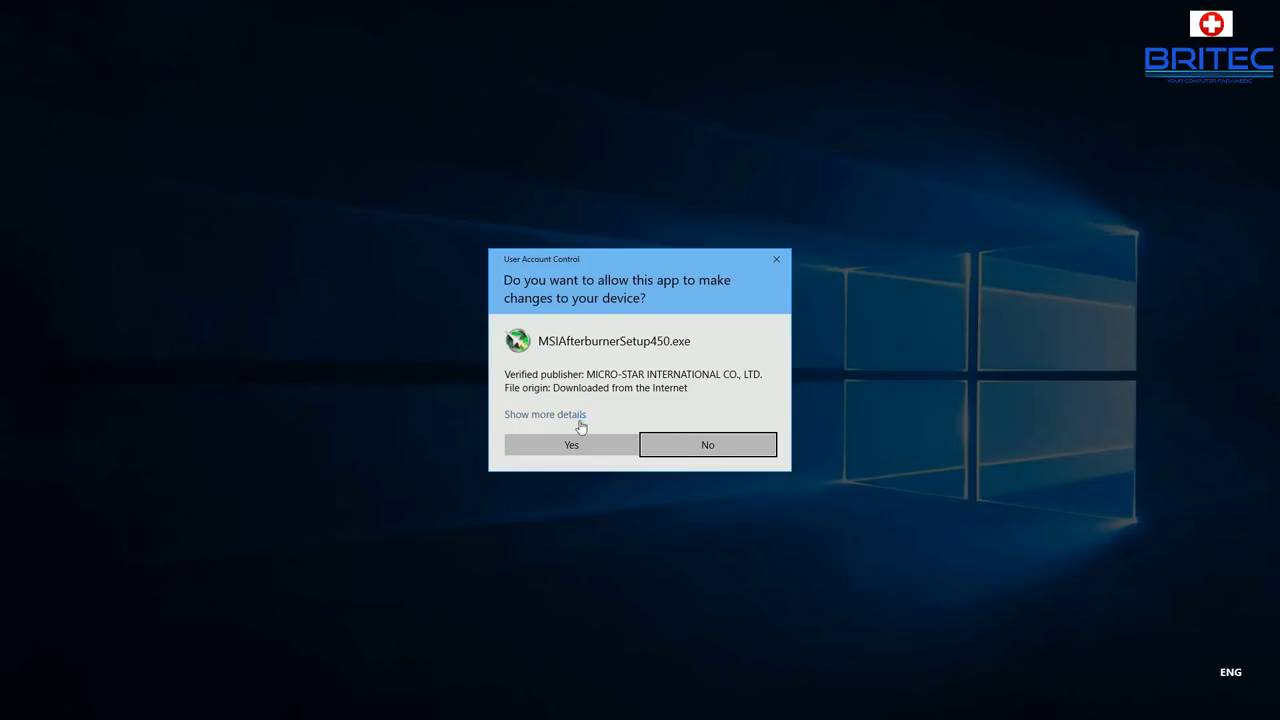
Step: Approve the installer, choose English, and accept the Afterburner license terms
{"action": "left_click", "coordinate": [580, 441]}
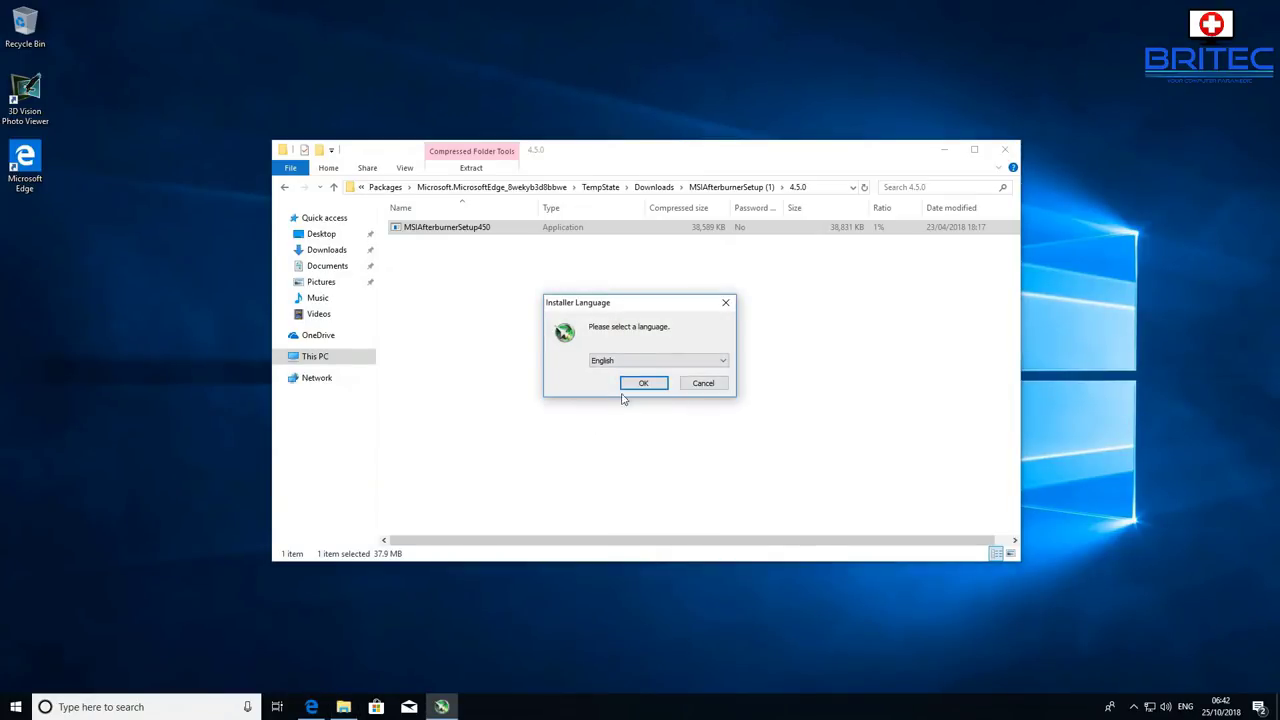
{"action": "left_click", "coordinate": [643, 385]}
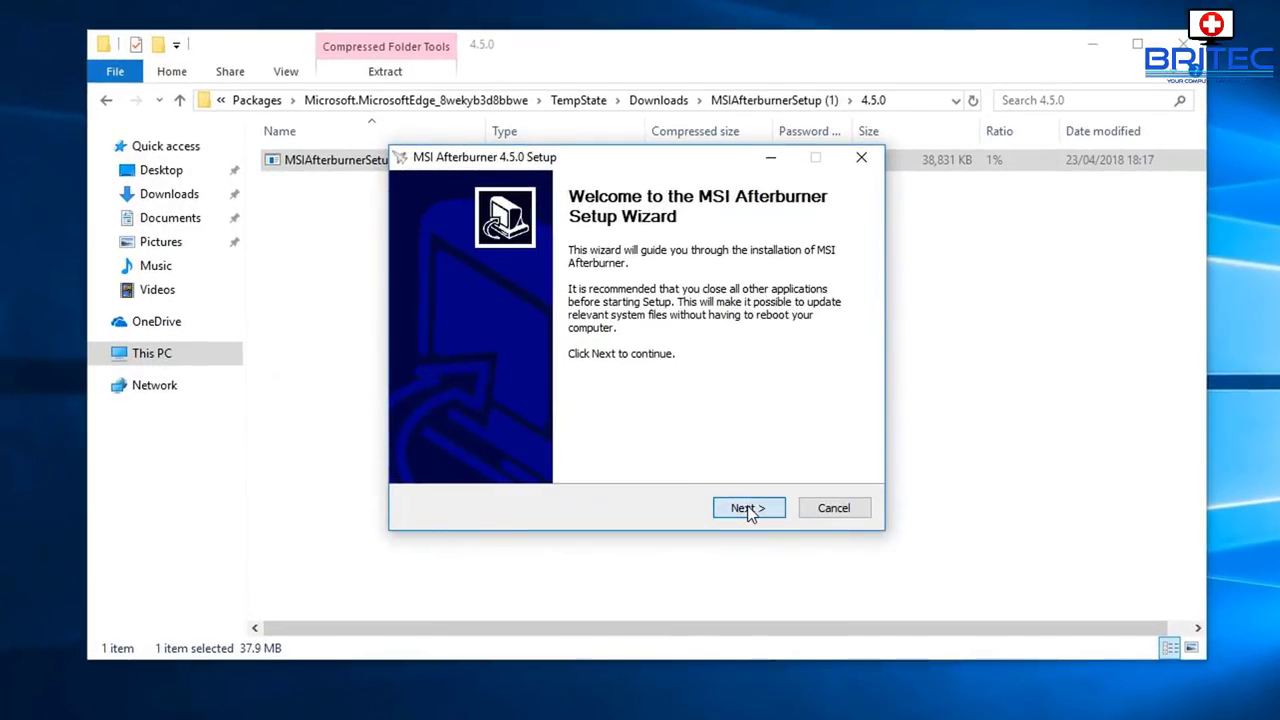
{"action": "left_click", "coordinate": [748, 508]}
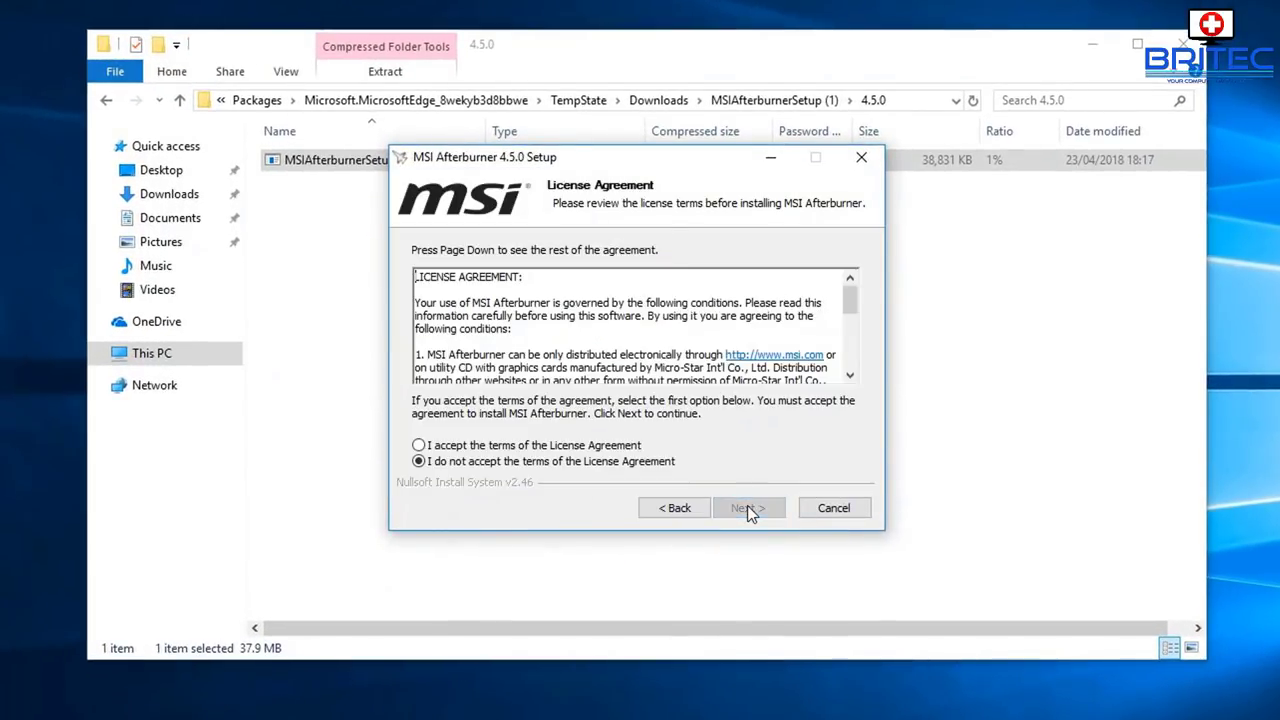
{"action": "left_click", "coordinate": [470, 446]}
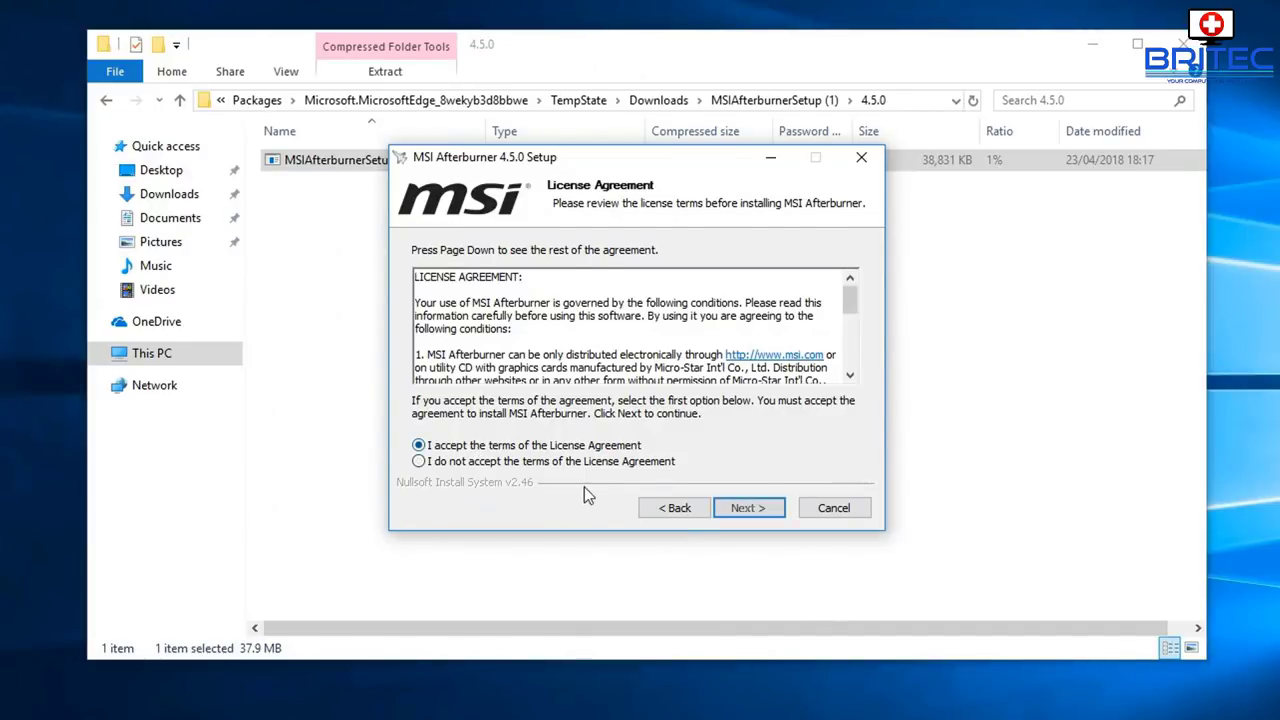
Step: Install both components to the default folder, then confirm English for the RivaTuner installer
{"action": "left_click", "coordinate": [748, 508]}
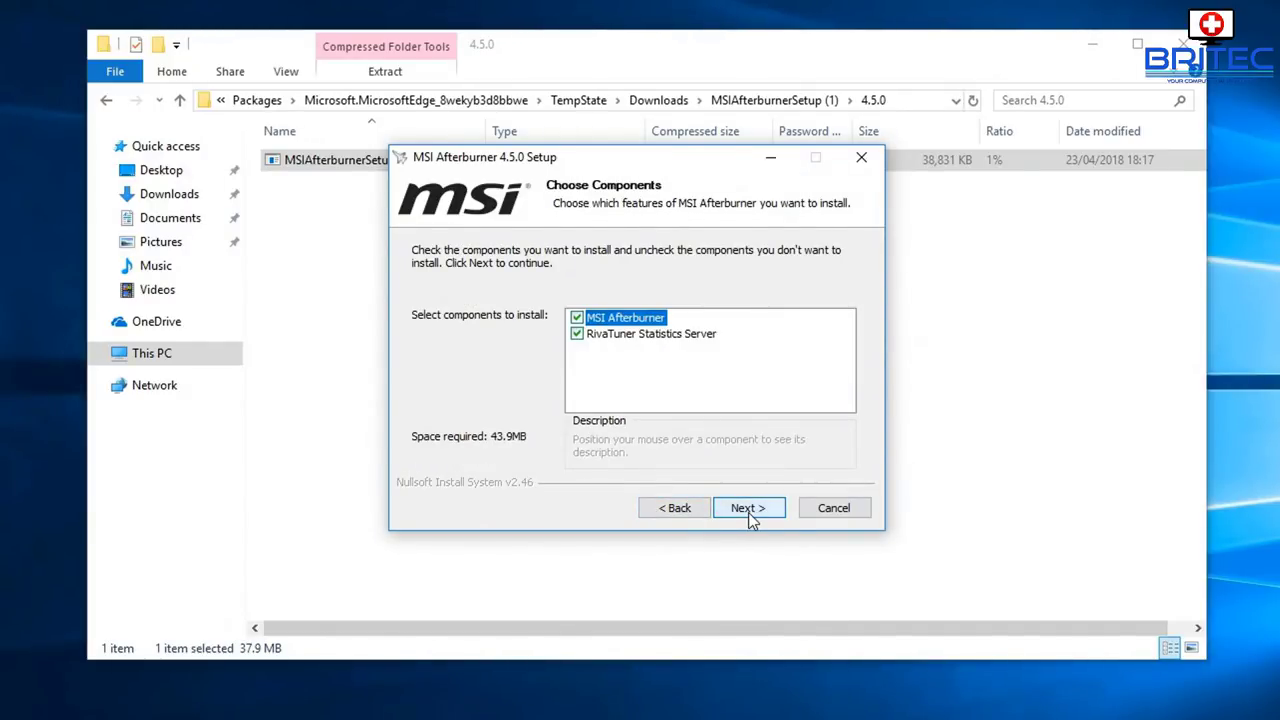
{"action": "mouse_move", "coordinate": [577, 345]}
{"action": "left_click", "coordinate": [749, 509]}
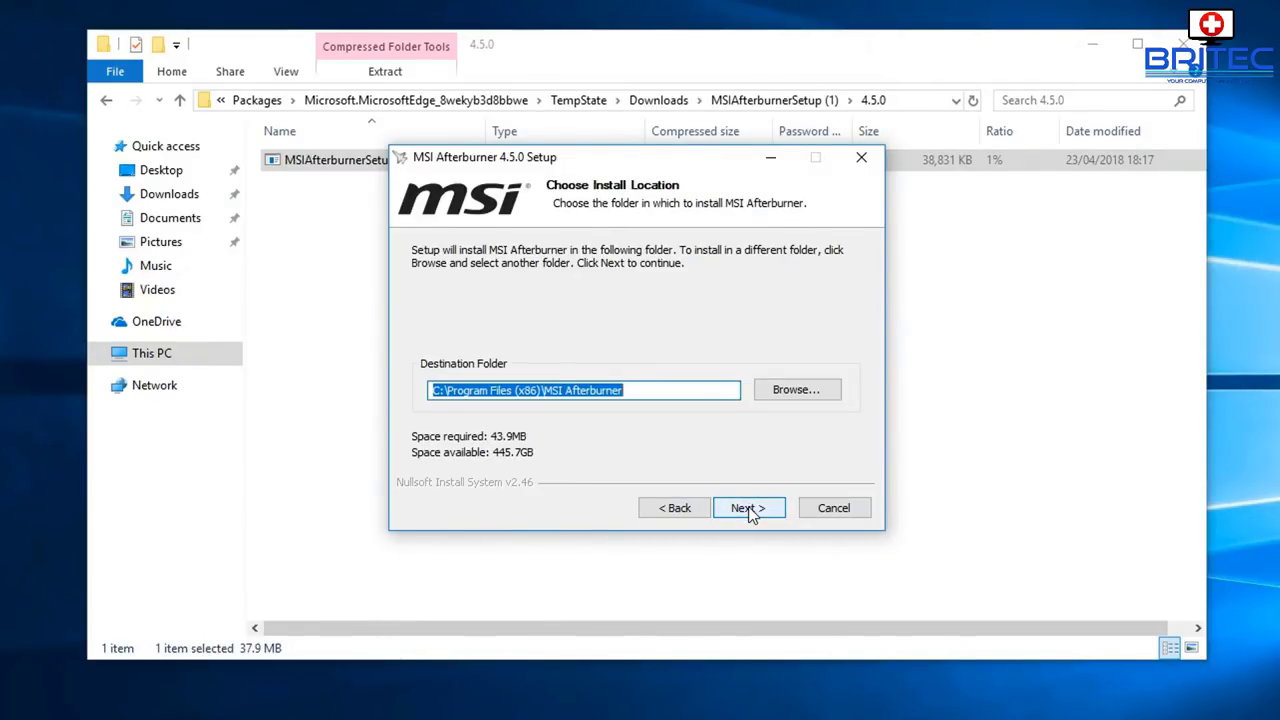
{"action": "left_click", "coordinate": [749, 509]}
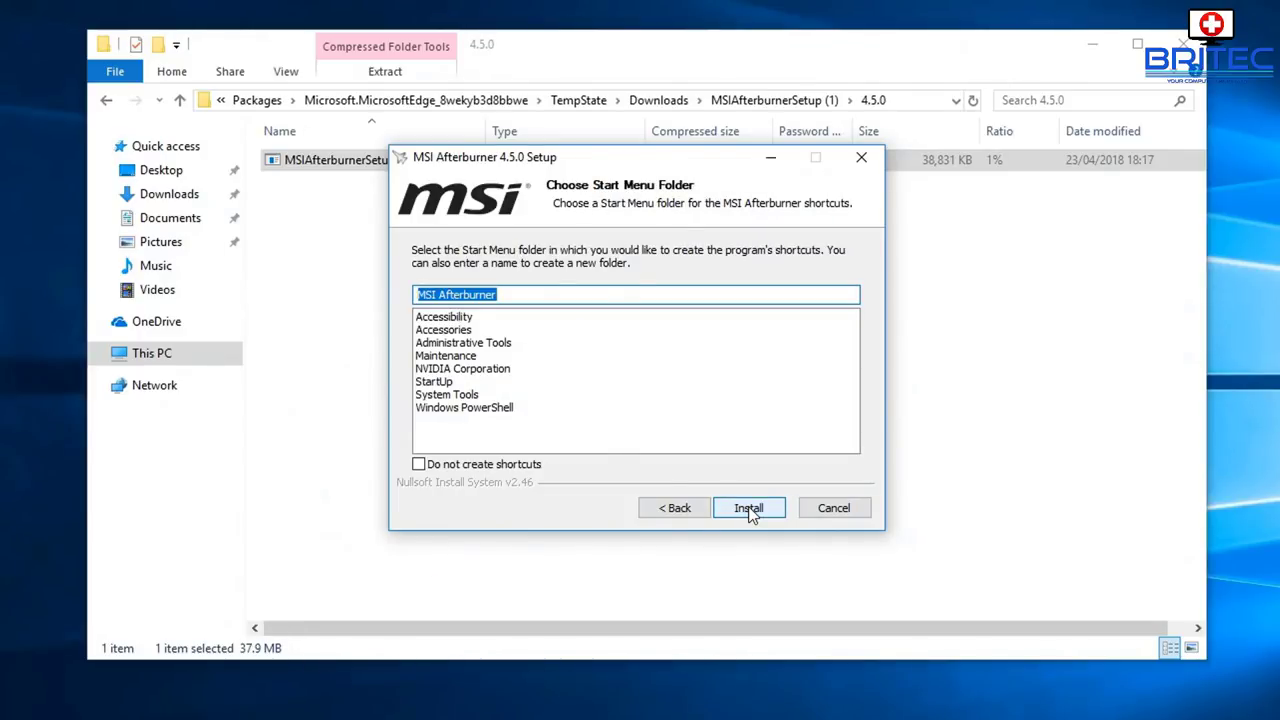
{"action": "left_click", "coordinate": [749, 509]}
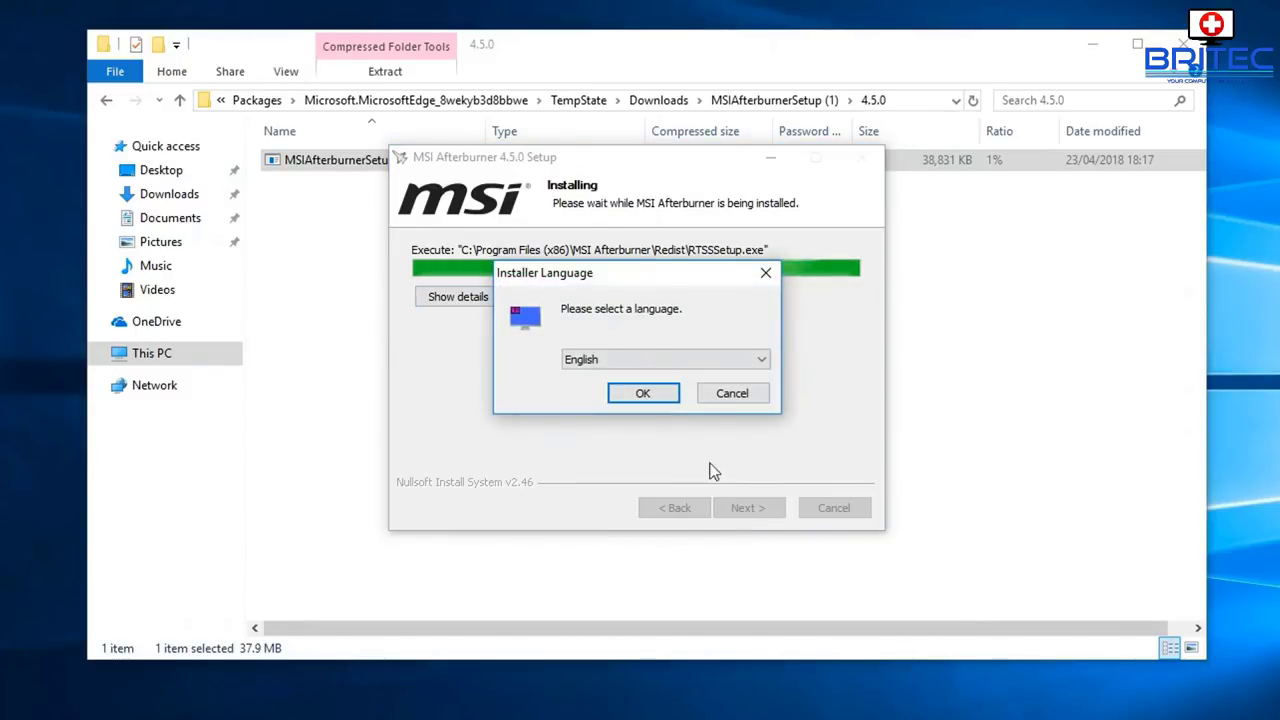
{"action": "left_click", "coordinate": [660, 396]}
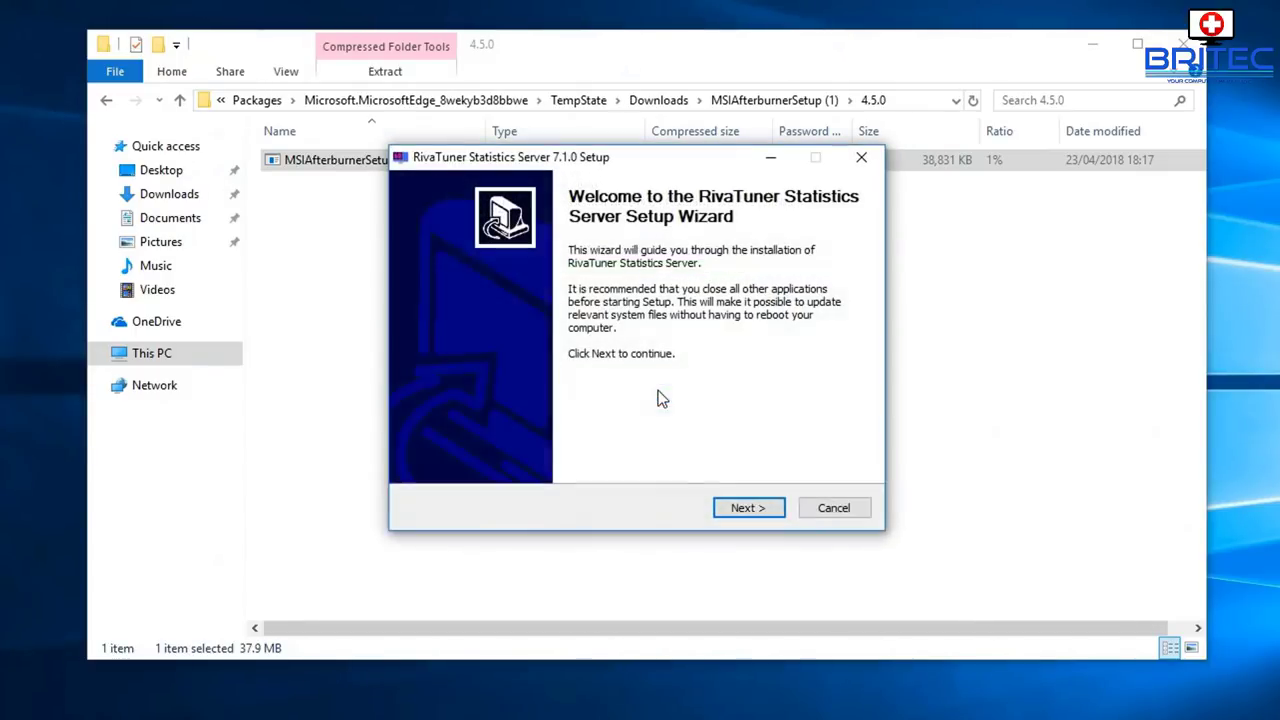
Step: Accept the RivaTuner license, keep the default location, and install RivaTuner Statistics Server 7.1.0
{"action": "left_click", "coordinate": [748, 509]}
{"action": "left_click", "coordinate": [612, 447]}
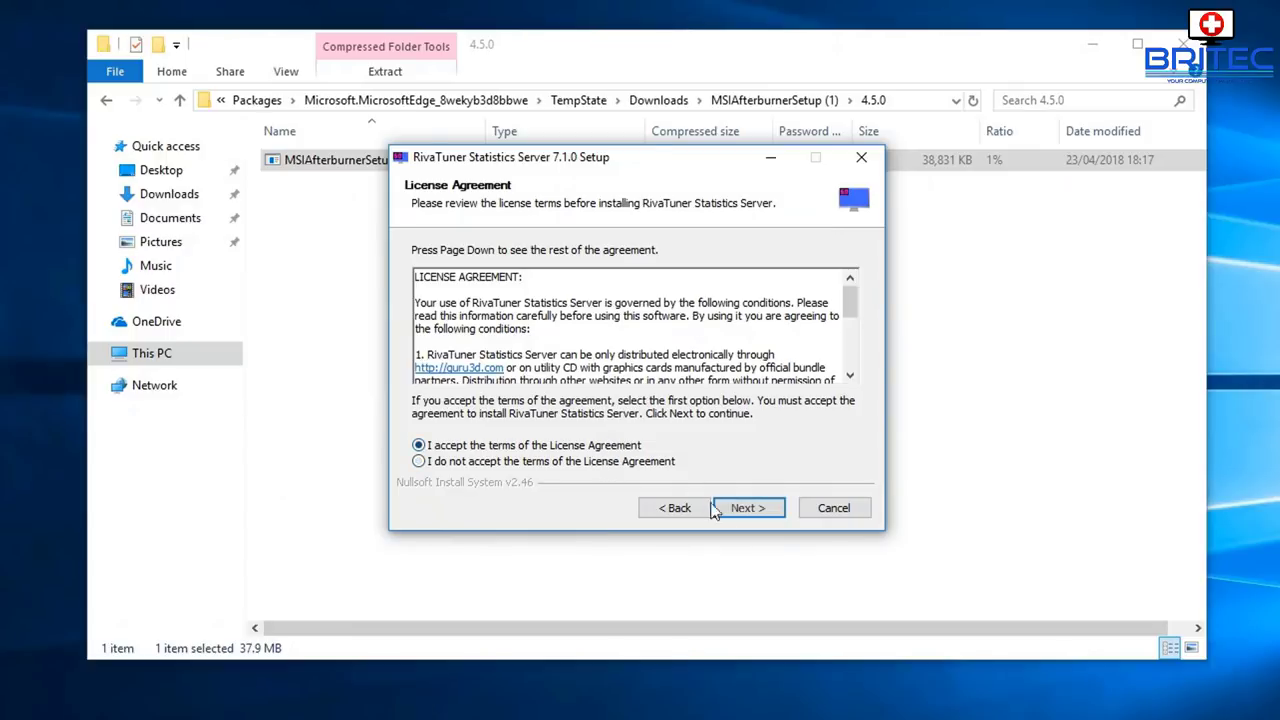
{"action": "left_click", "coordinate": [737, 512]}
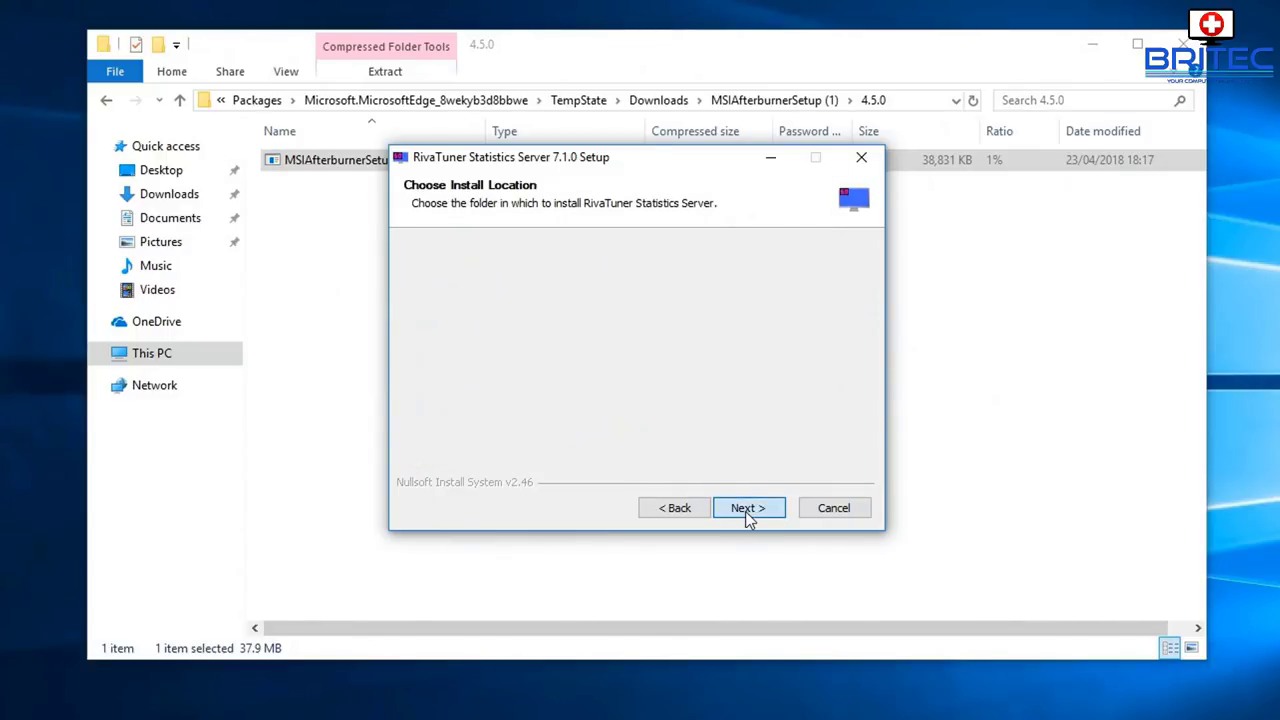
{"action": "left_click", "coordinate": [748, 509]}
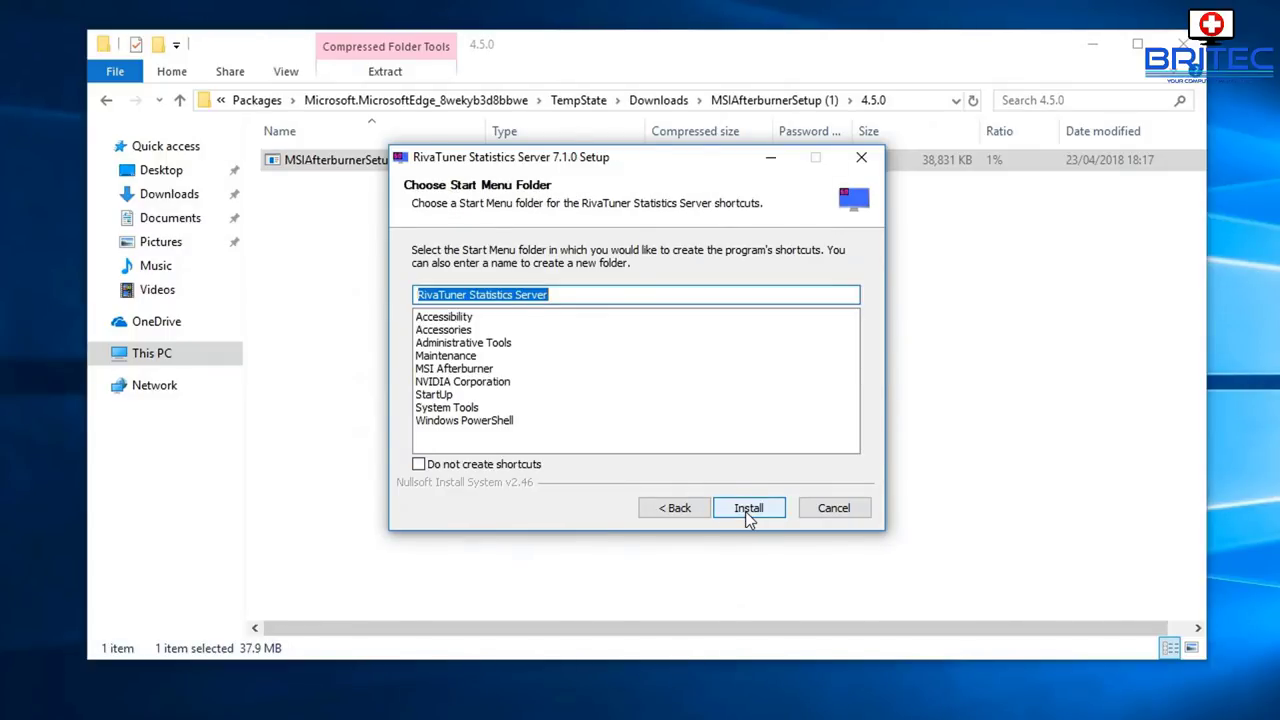
{"action": "left_click", "coordinate": [748, 510]}
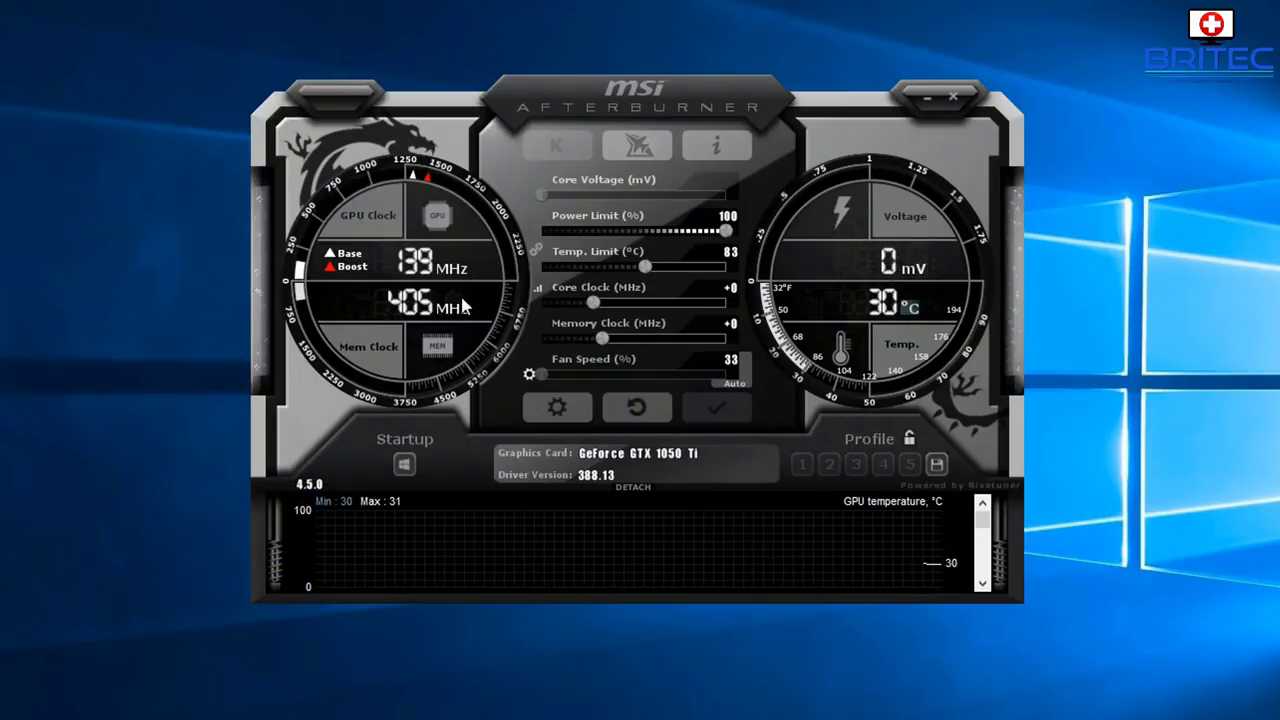
Step: In Afterburner's Monitoring settings, tick 'Show in On-Screen Display' for GPU temperature
{"action": "left_click", "coordinate": [553, 404]}
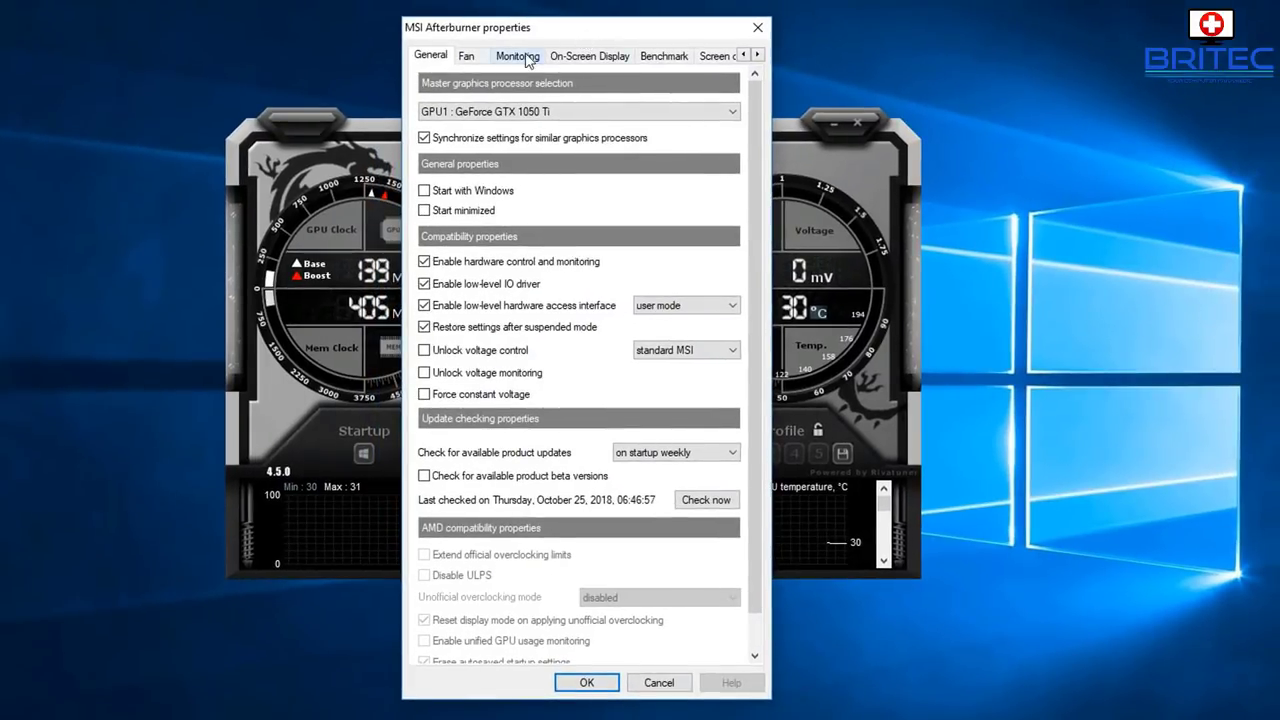
{"action": "left_click", "coordinate": [529, 60]}
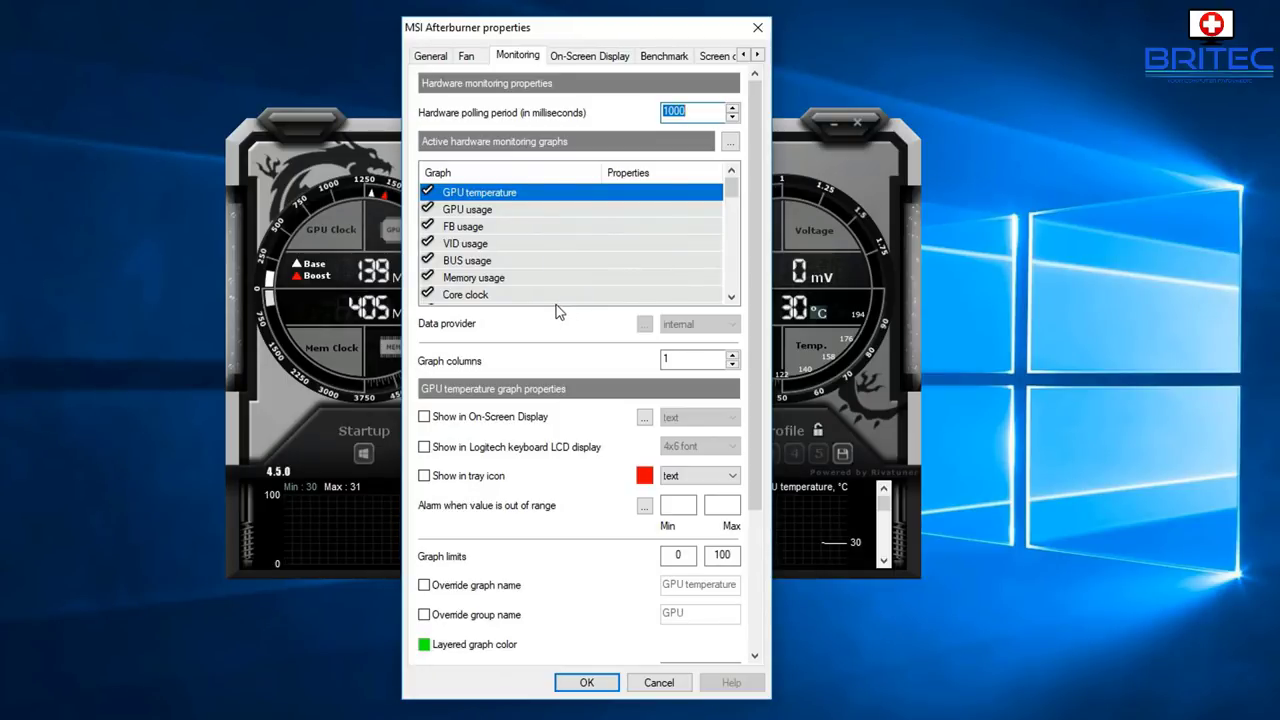
{"action": "mouse_move", "coordinate": [545, 197]}
{"action": "left_click", "coordinate": [424, 417]}
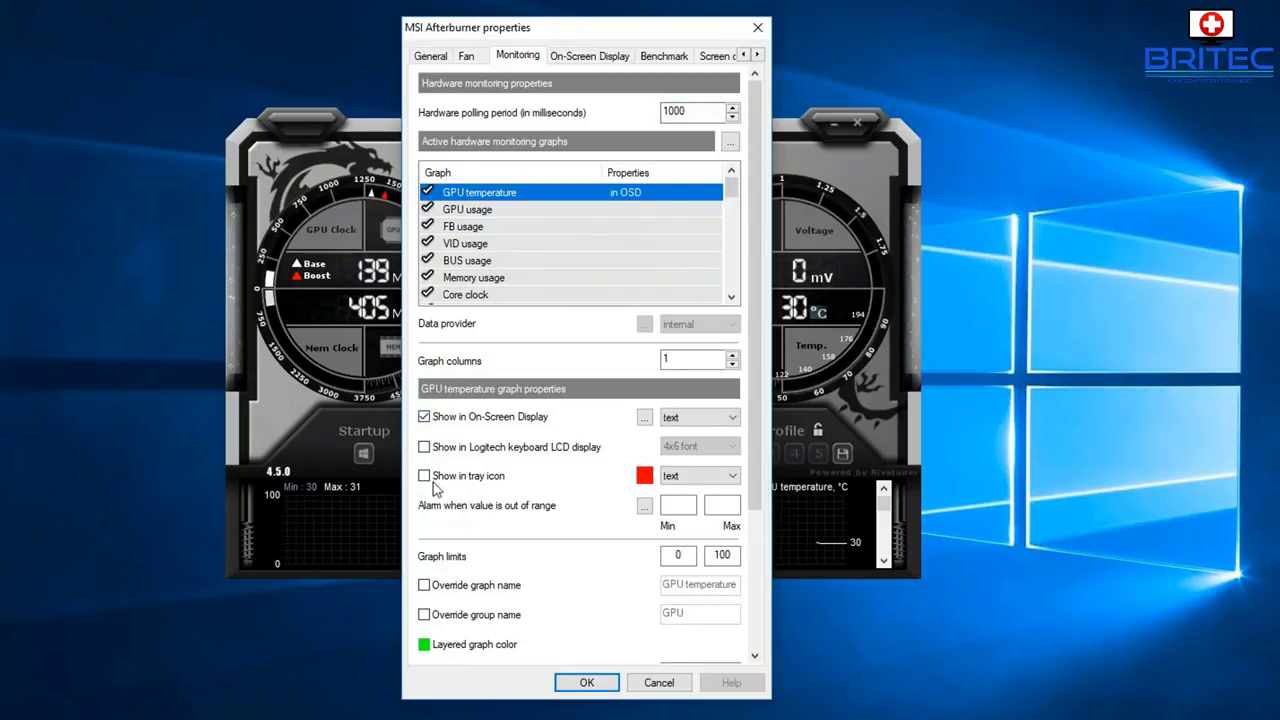
Step: Override the GPU temperature group name, replacing GPU with GTX 1050Ti
{"action": "left_click", "coordinate": [424, 614]}
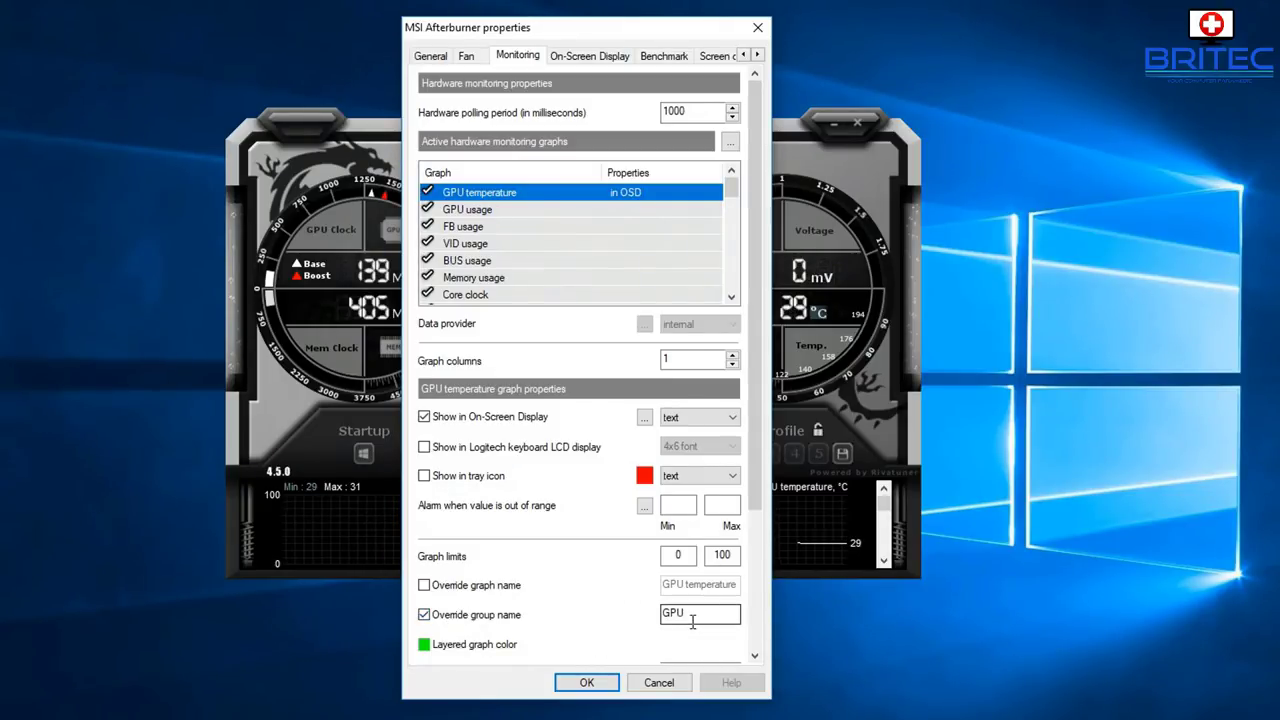
{"action": "left_click_drag", "start_coordinate": [695, 612], "coordinate": [641, 617]}
{"action": "type", "text": "GTX 1050T"}
{"action": "type", "text": "i"}
Step: Copy the GTX 1050Ti group name to the clipboard
{"action": "mouse_move", "coordinate": [474, 233]}
{"action": "mouse_move", "coordinate": [628, 208]}
{"action": "left_click_drag", "start_coordinate": [720, 612], "coordinate": [659, 611]}
{"action": "right_click", "coordinate": [679, 610]}
{"action": "left_click", "coordinate": [880, 420]}
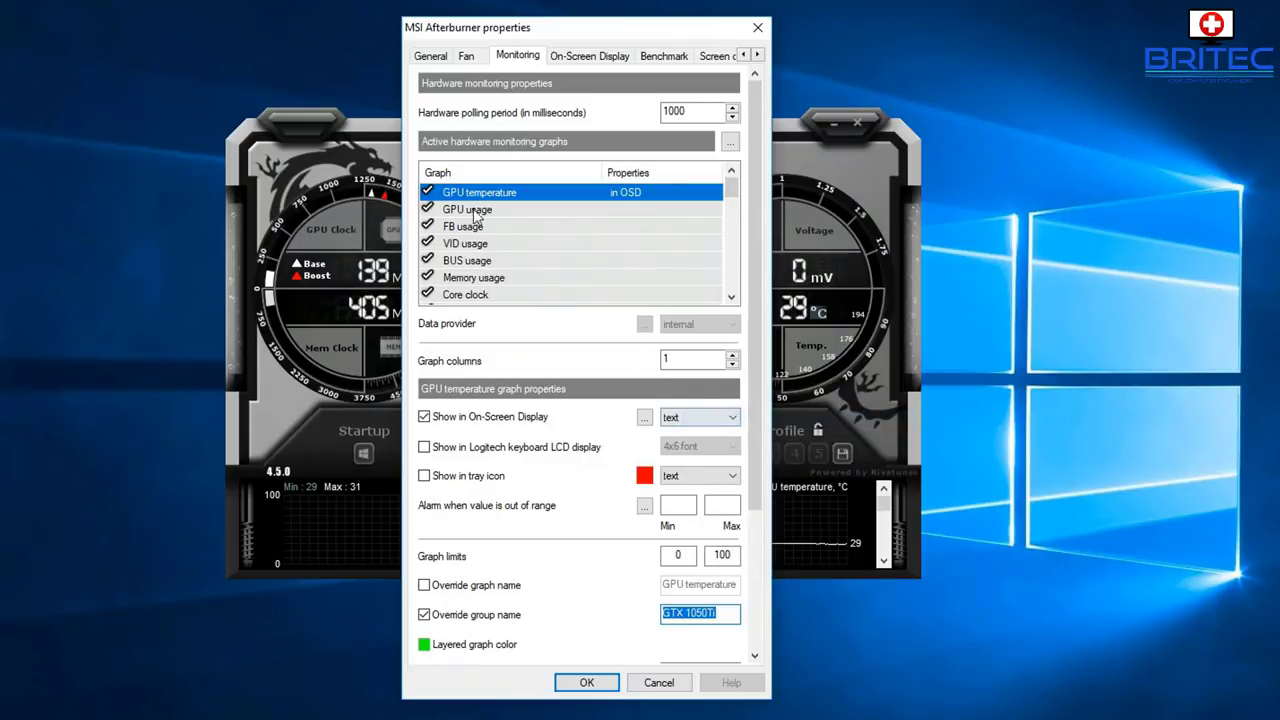
Step: Show GPU usage in the OSD under the pasted GTX 1050Ti group name, then select Memory usage
{"action": "left_click", "coordinate": [470, 210]}
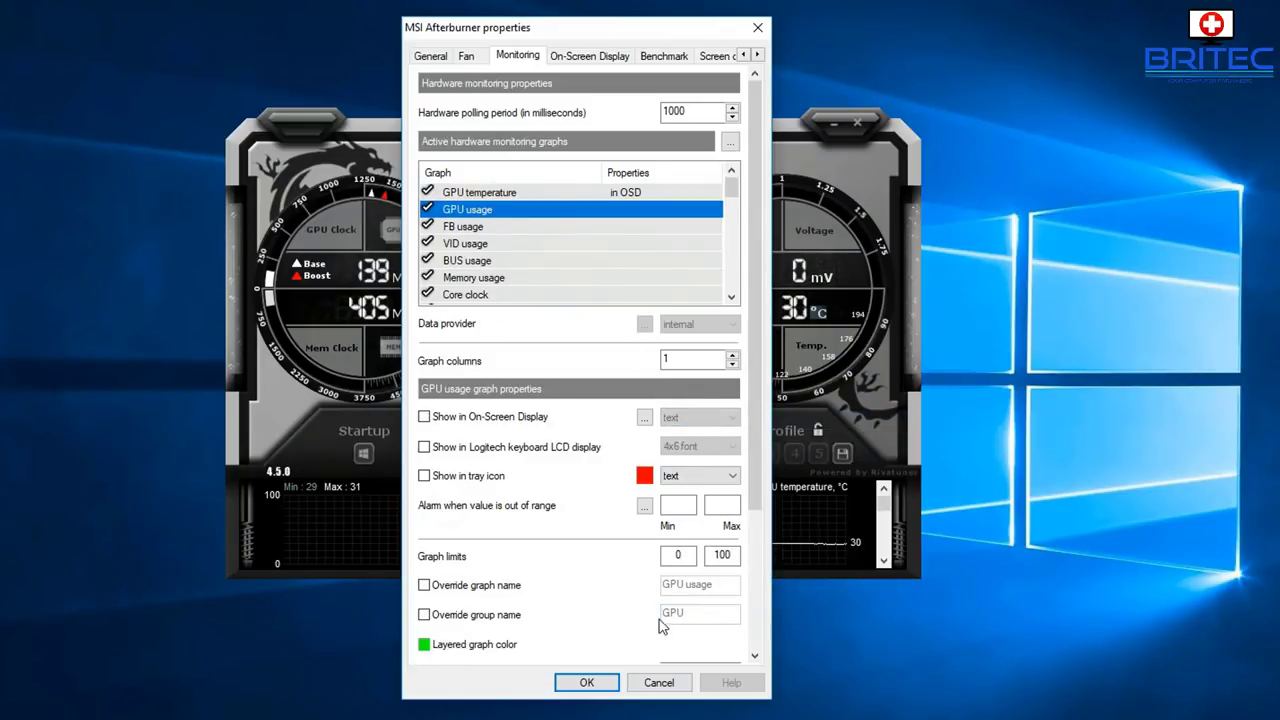
{"action": "left_click", "coordinate": [424, 614]}
{"action": "double_click", "coordinate": [674, 613]}
{"action": "right_click", "coordinate": [673, 612]}
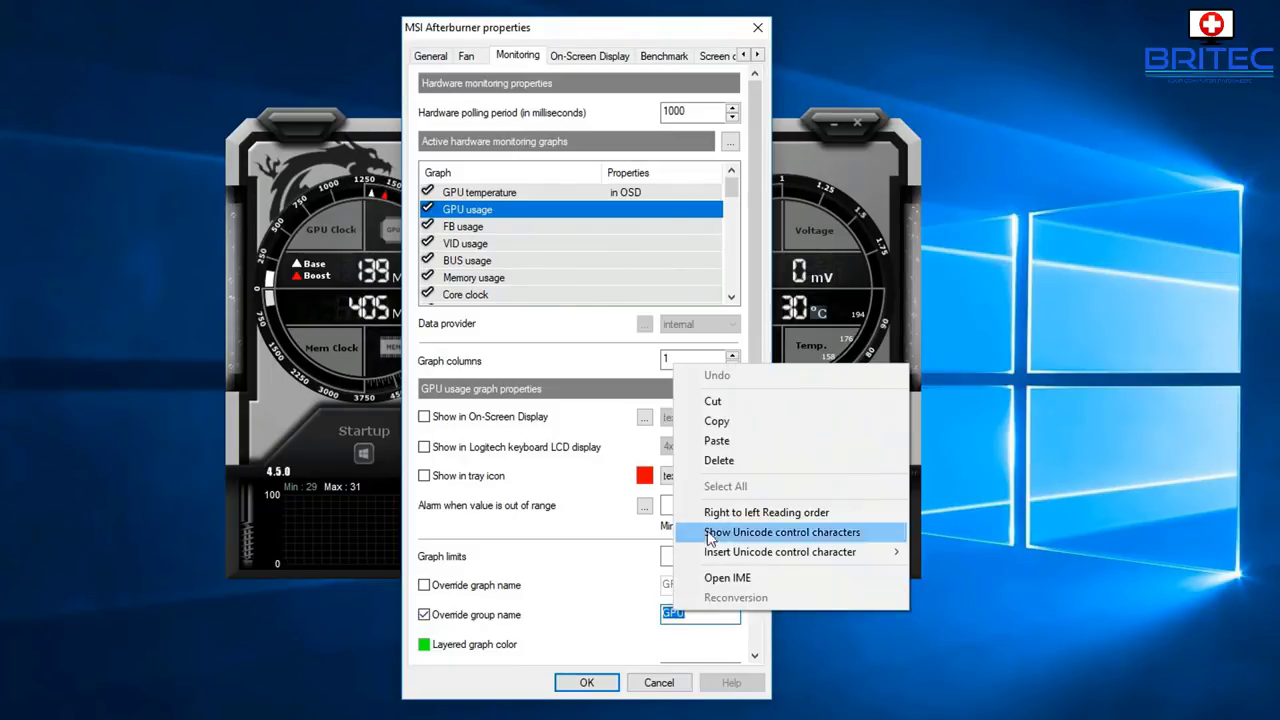
{"action": "left_click", "coordinate": [729, 449]}
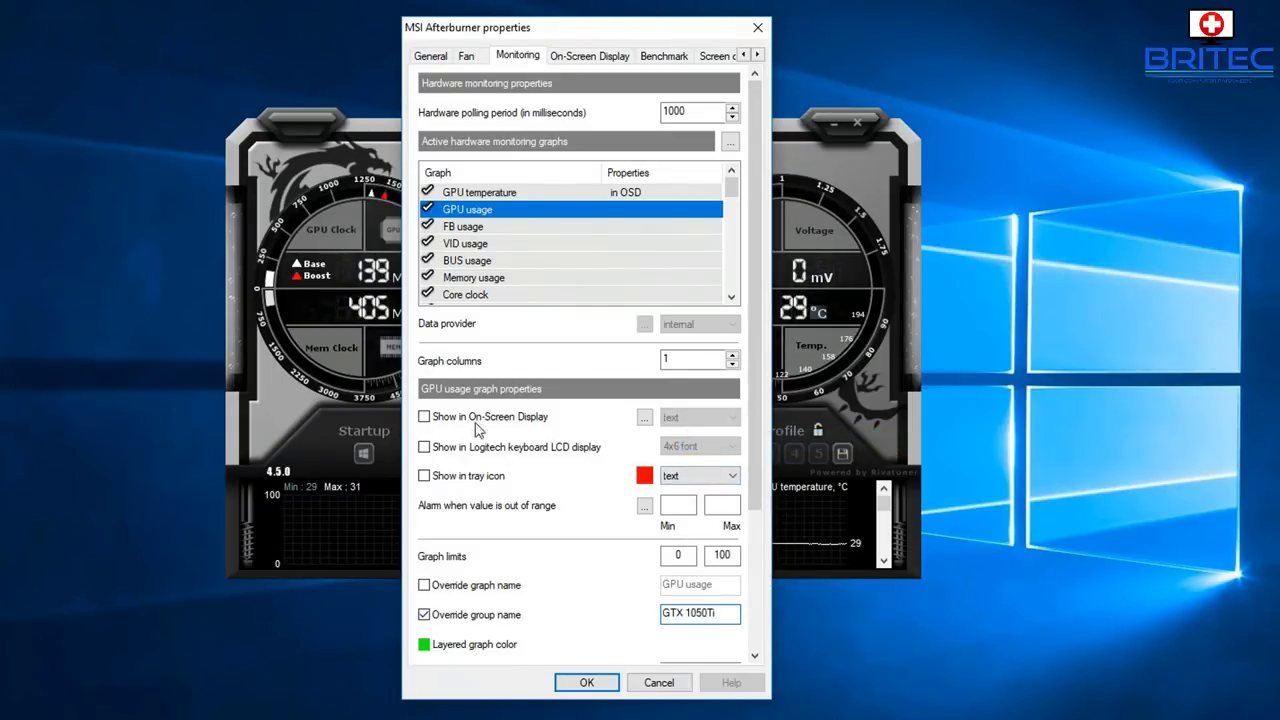
{"action": "left_click", "coordinate": [435, 417]}
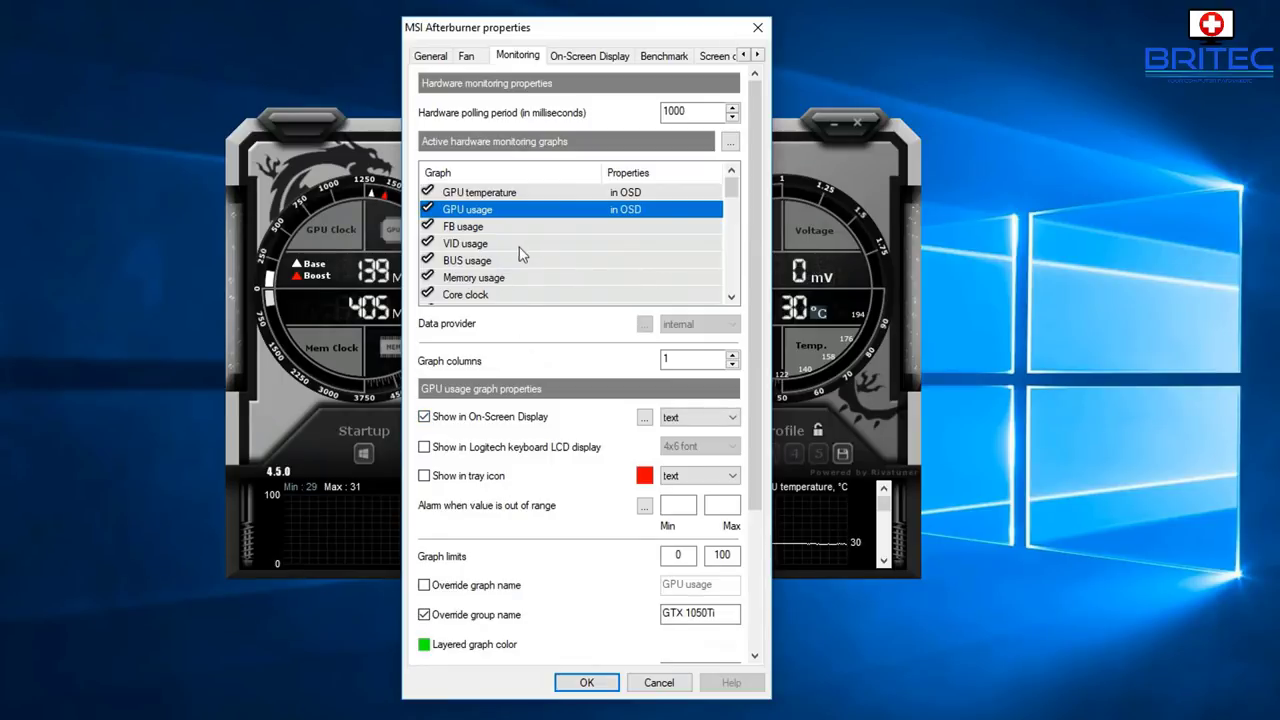
{"action": "left_click", "coordinate": [503, 280]}
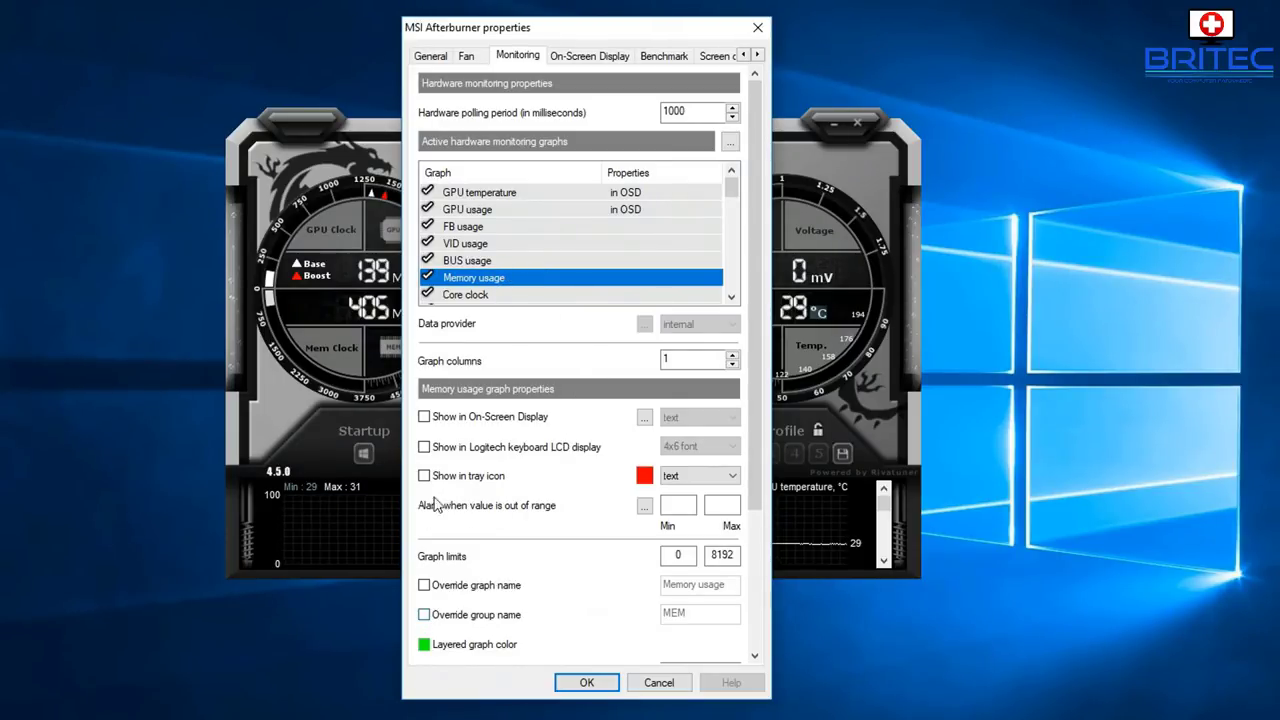
Step: Show Memory usage in the OSD with its MEM group name overridden to VRAM
{"action": "left_click", "coordinate": [428, 418]}
{"action": "left_click", "coordinate": [425, 614]}
{"action": "double_click", "coordinate": [684, 616]}
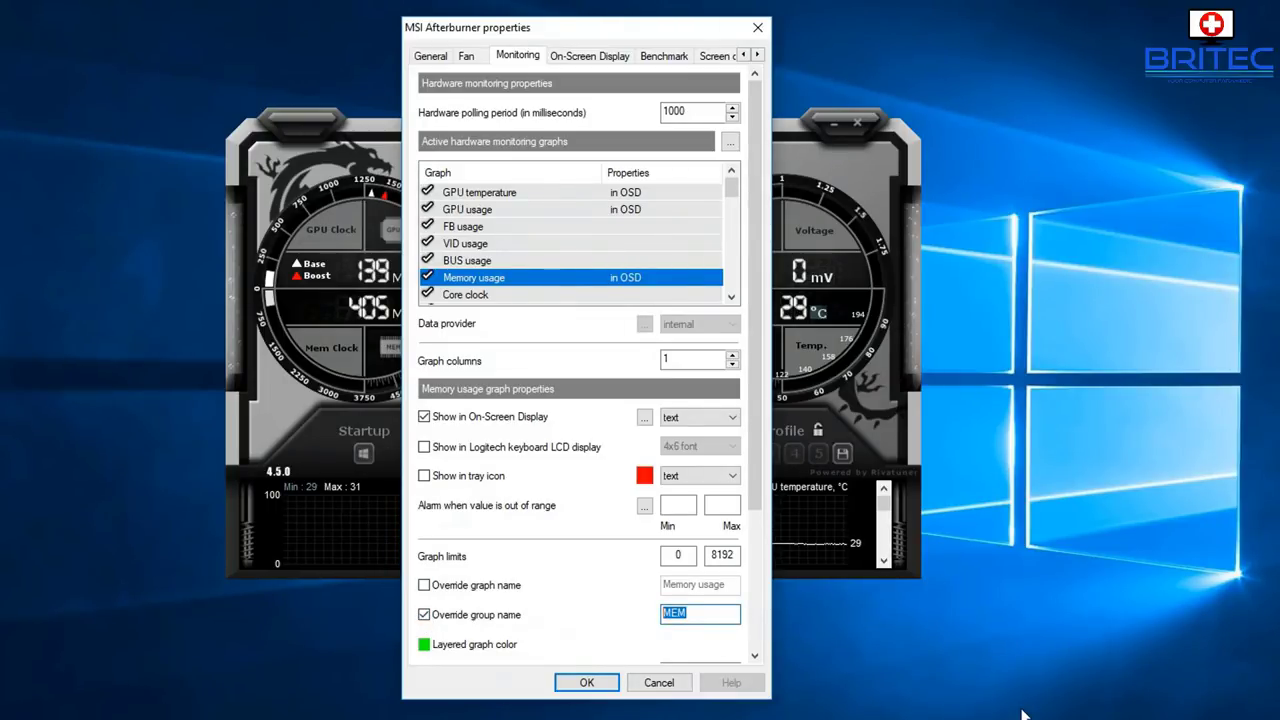
{"action": "type", "text": "VRAM"}
{"action": "left_click", "coordinate": [478, 295]}
Step: Enable Core clock in the OSD and override its group name to GPU Core Clock
{"action": "scroll", "coordinate": [710, 232], "scroll_direction": "down", "scroll_amount": 1}
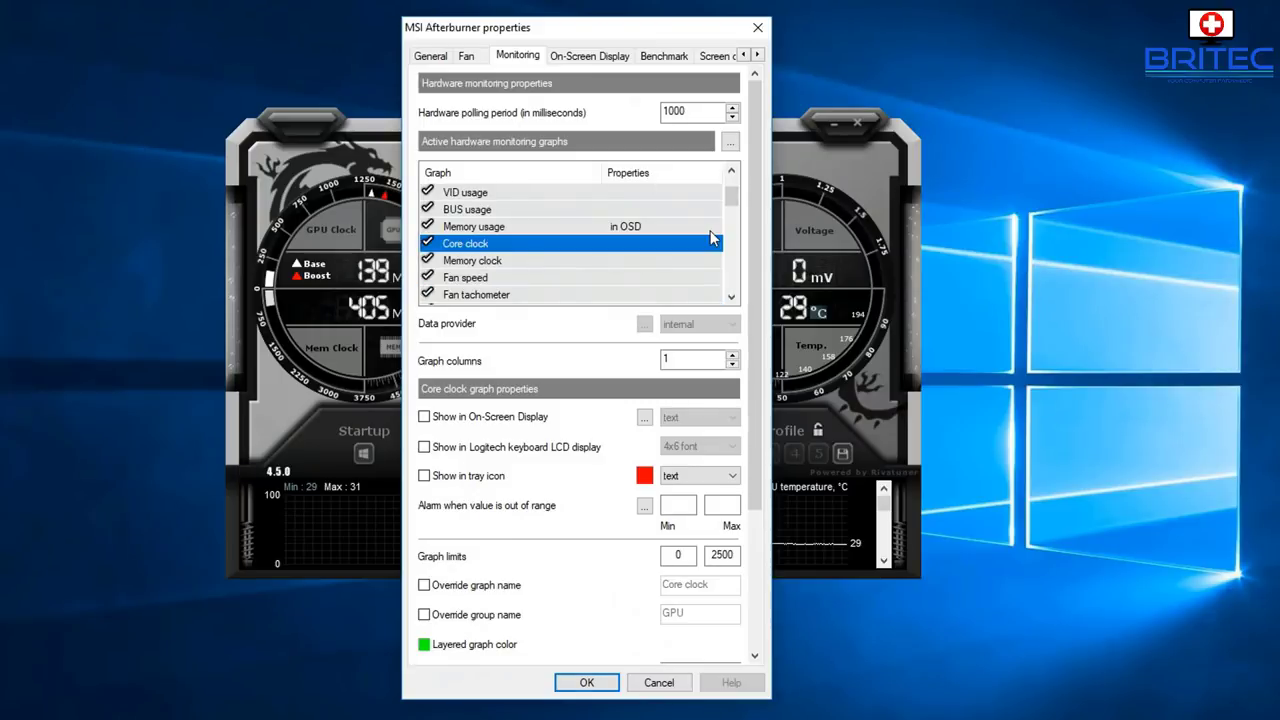
{"action": "scroll", "coordinate": [710, 232], "scroll_direction": "down", "scroll_amount": 1}
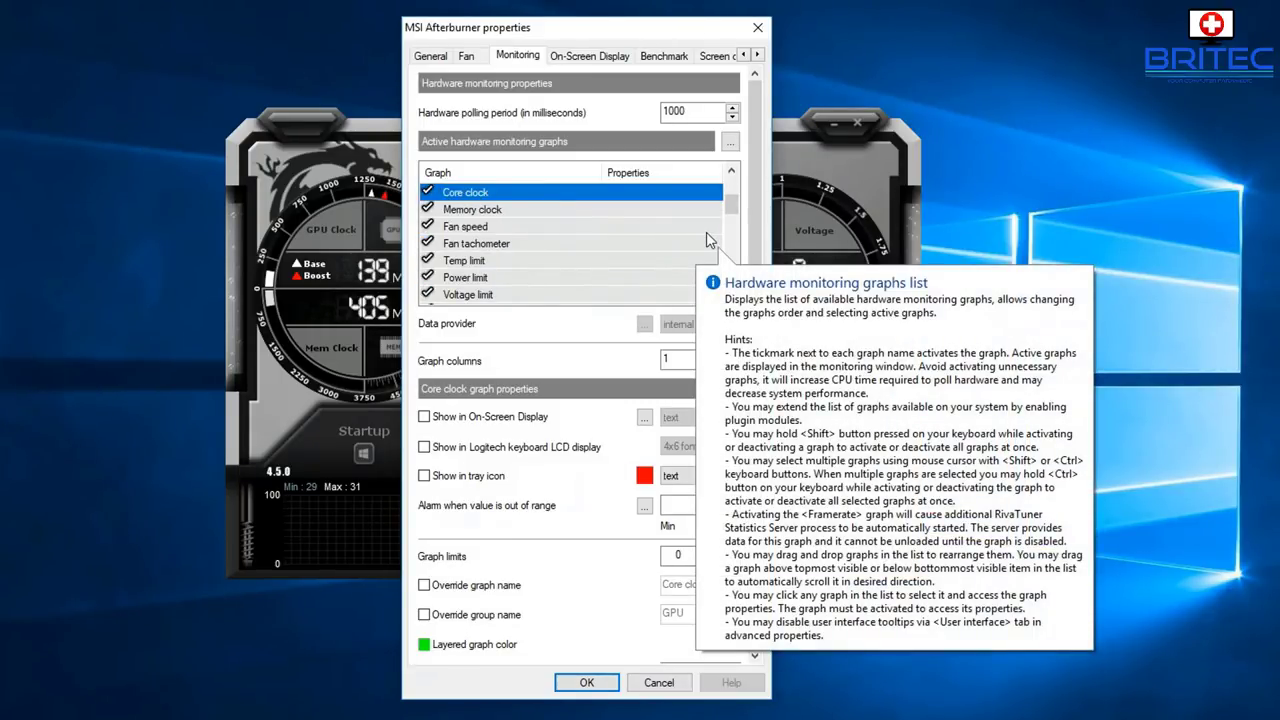
{"action": "left_click", "coordinate": [424, 416]}
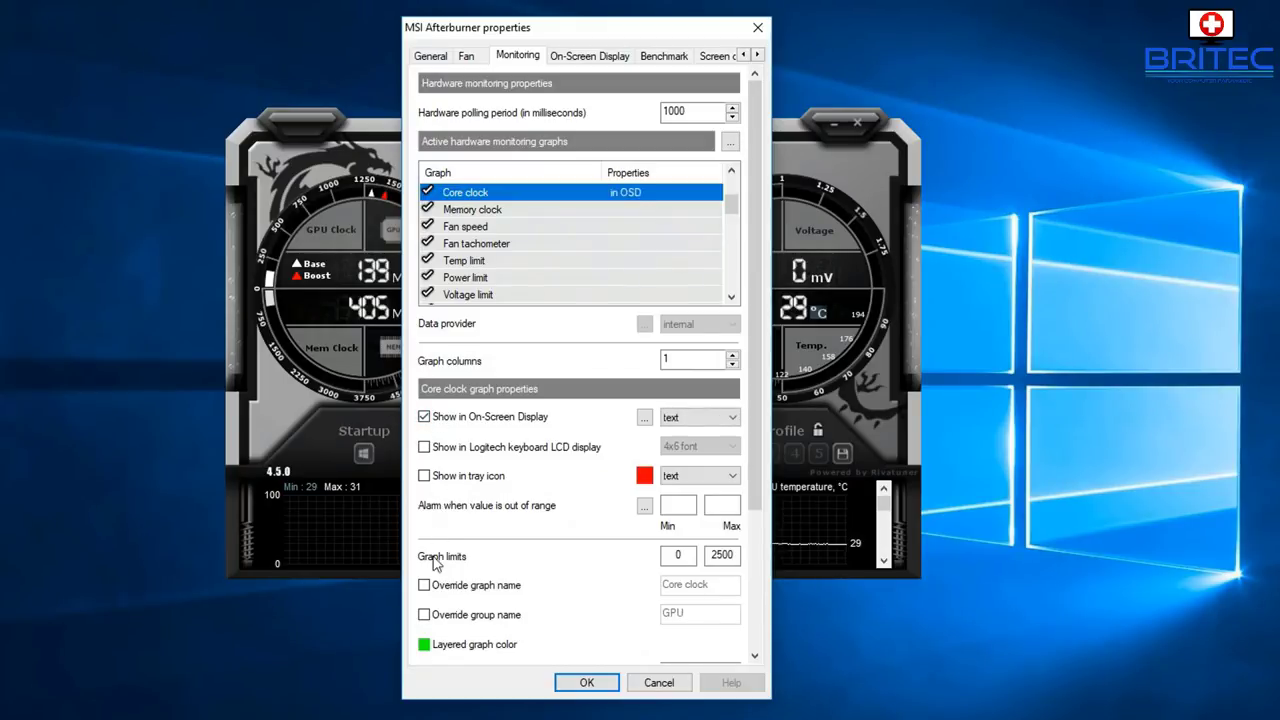
{"action": "left_click", "coordinate": [424, 614]}
{"action": "left_click", "coordinate": [695, 614]}
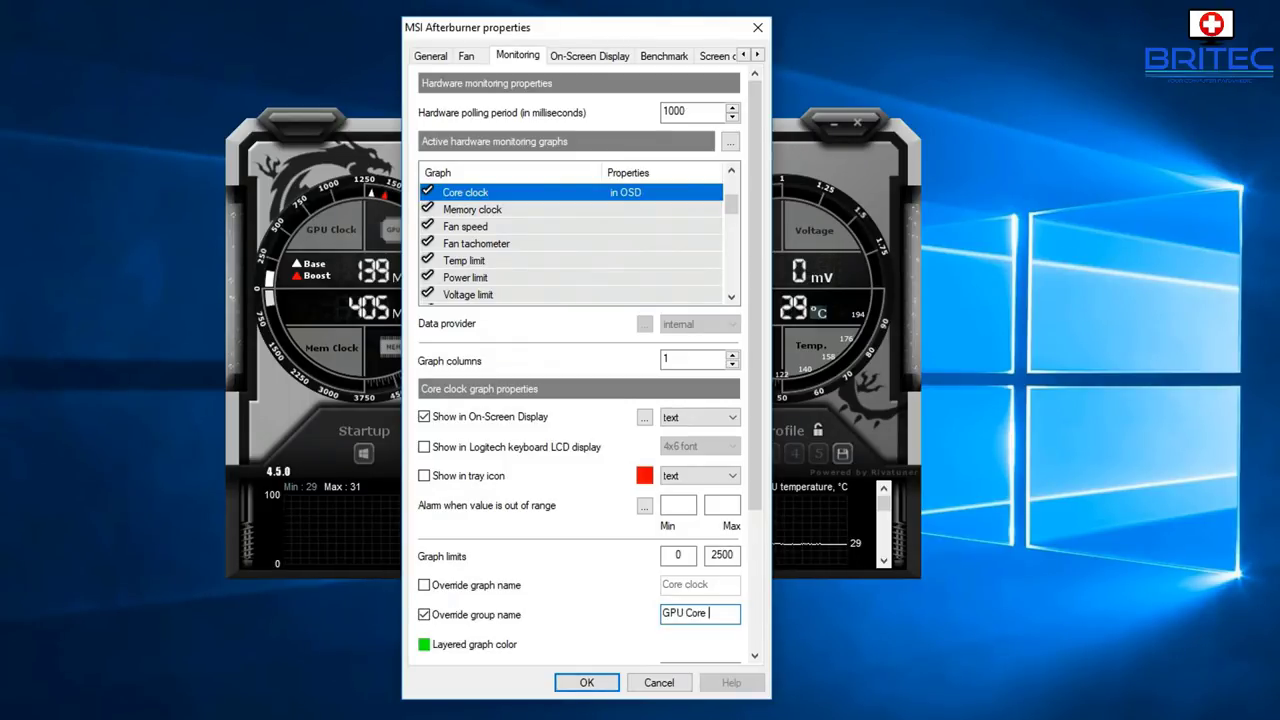
{"action": "type", "text": "k"}
Step: Add Memory clock to the on-screen display and rename its group to 'GPU MEM Clock'
{"action": "left_click", "coordinate": [497, 212]}
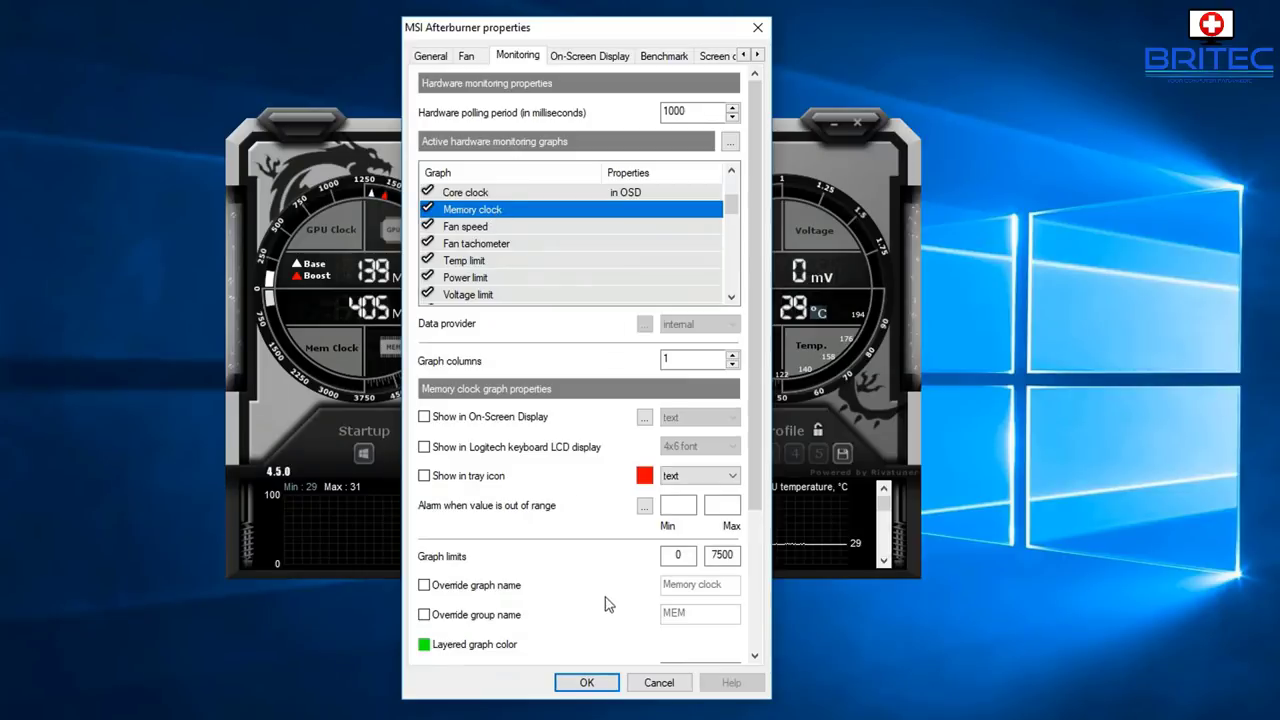
{"action": "left_click", "coordinate": [445, 418]}
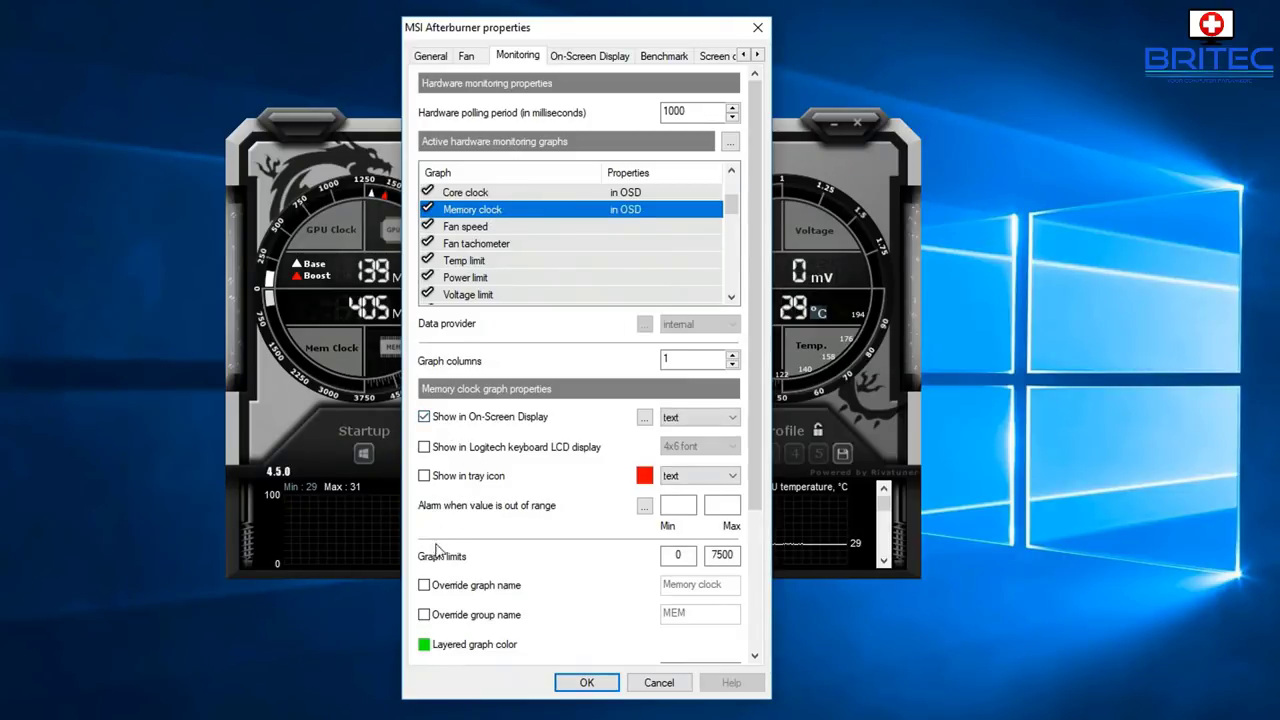
{"action": "left_click", "coordinate": [424, 614]}
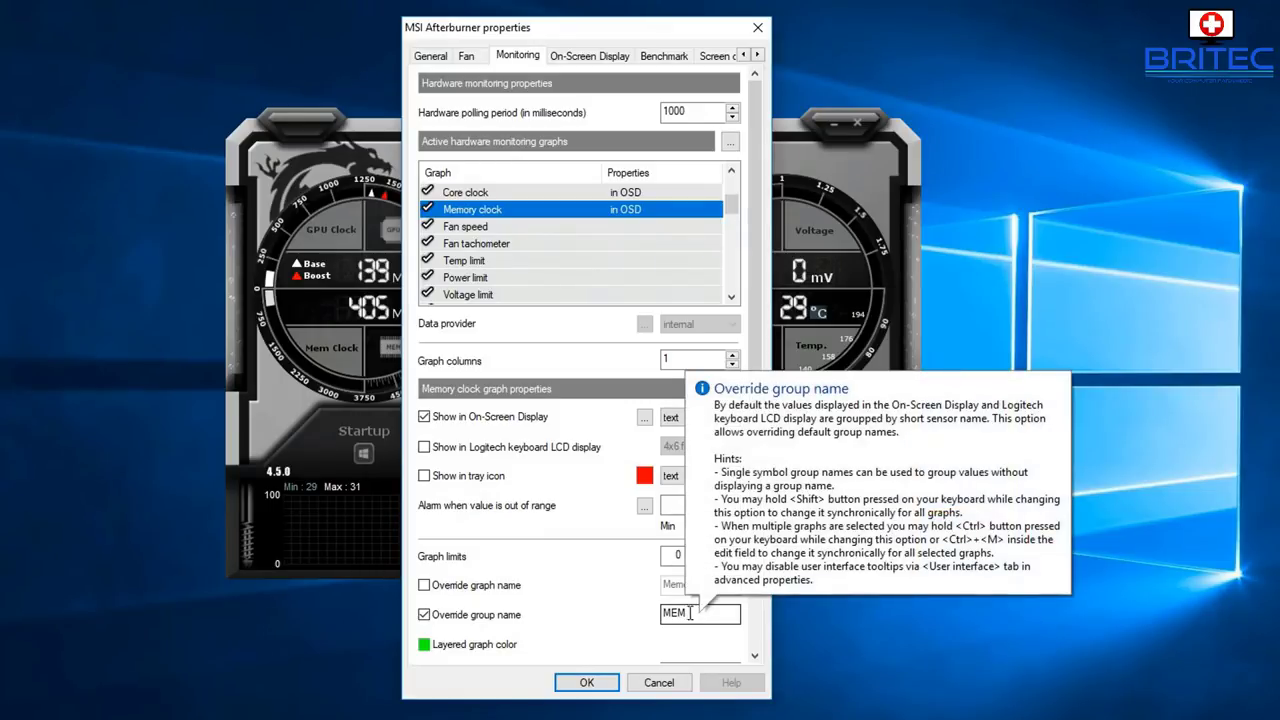
{"action": "type", "text": "GPU"}
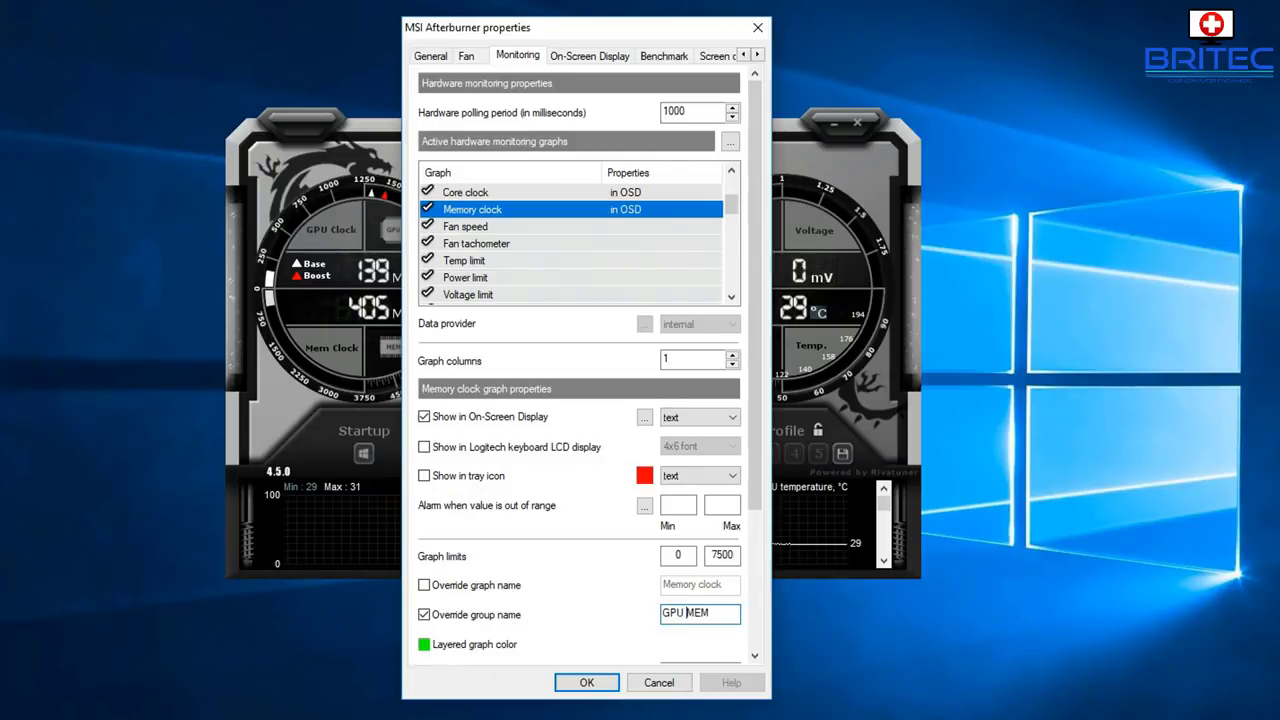
{"action": "left_click", "coordinate": [731, 616]}
{"action": "type", "text": "Clock"}
Step: Show CPU temperature in the on-screen display with its group name overridden to 'i5 3550p'
{"action": "scroll", "coordinate": [507, 268], "scroll_direction": "down", "scroll_amount": 2}
{"action": "scroll", "coordinate": [515, 280], "scroll_direction": "down", "scroll_amount": 1}
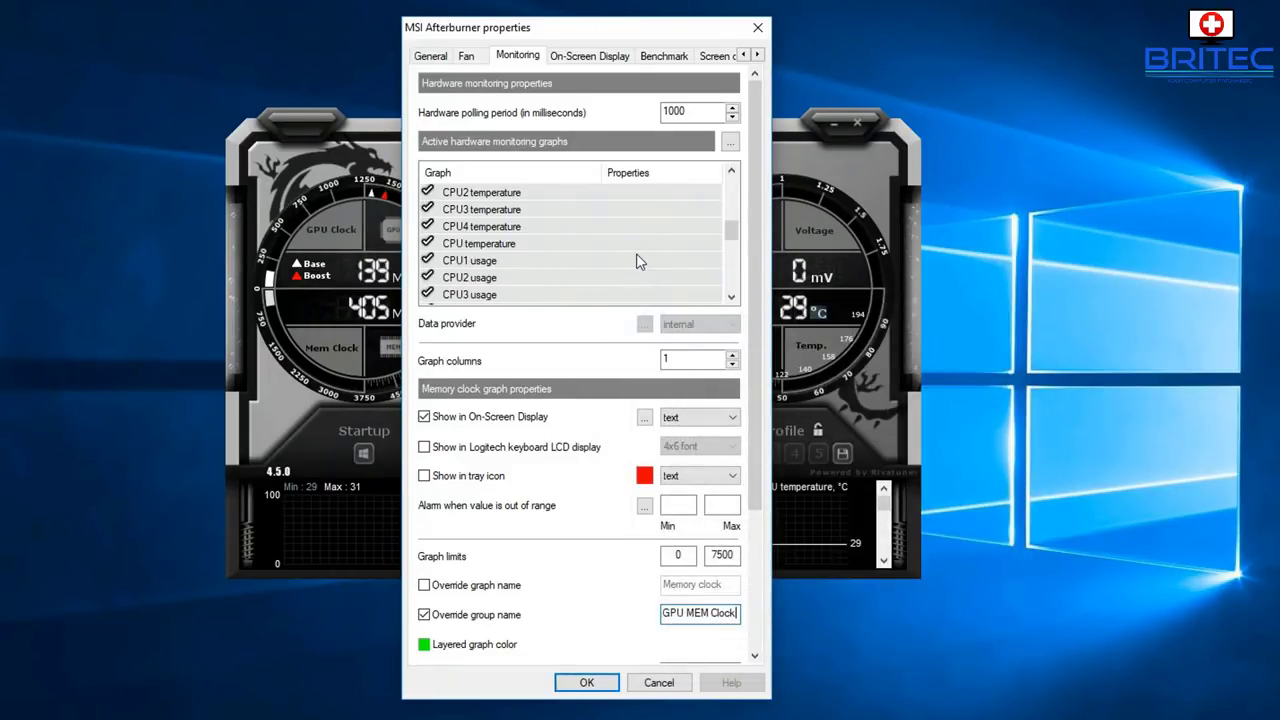
{"action": "left_click", "coordinate": [627, 247]}
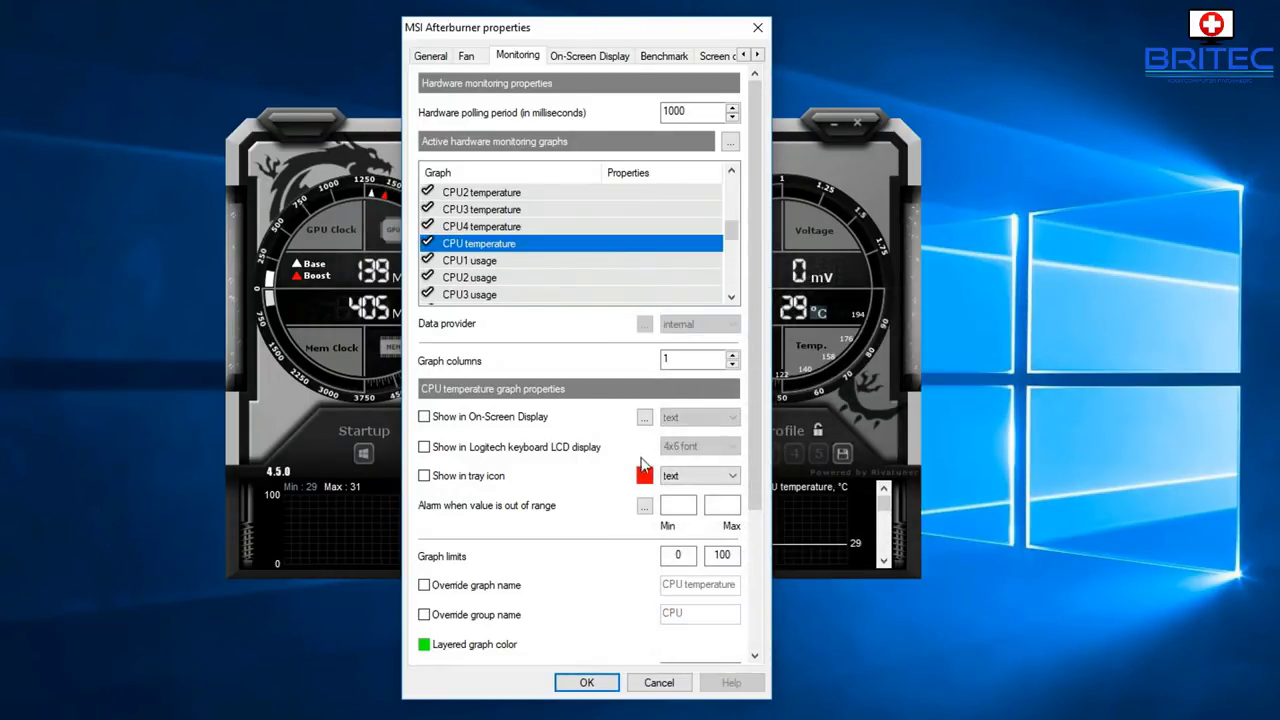
{"action": "left_click", "coordinate": [430, 616]}
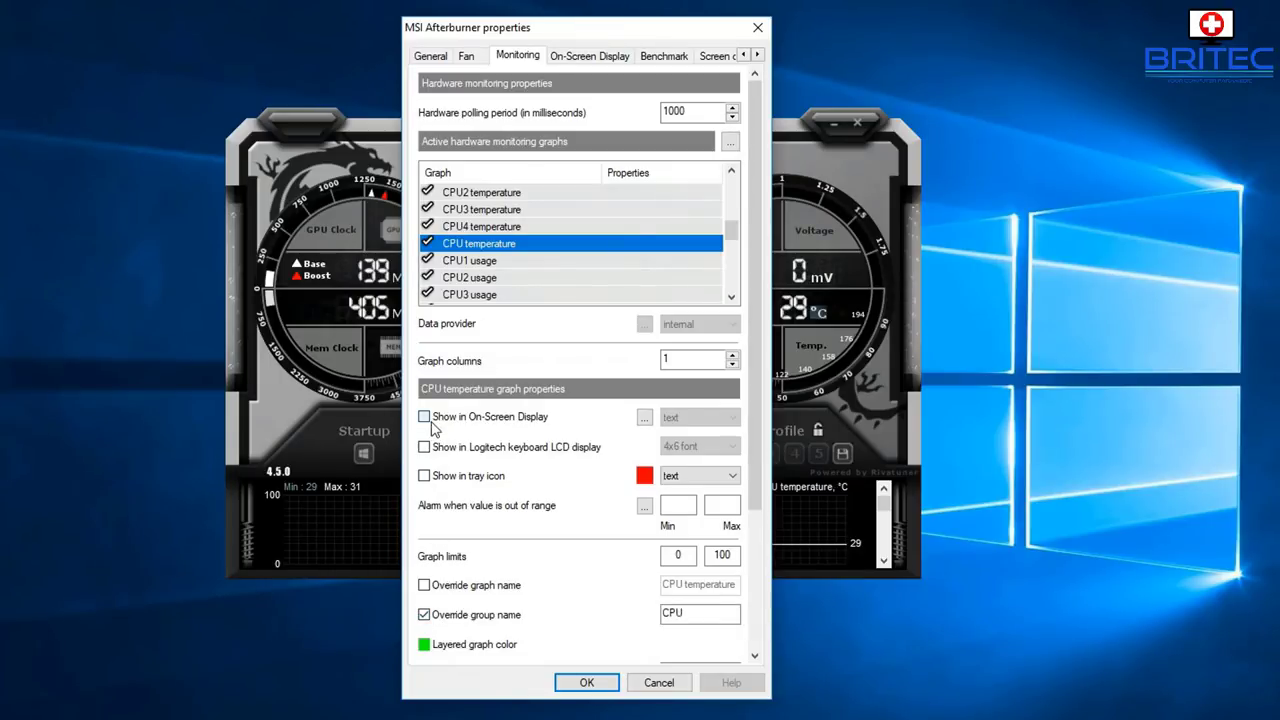
{"action": "left_click", "coordinate": [425, 417]}
{"action": "double_click", "coordinate": [690, 614]}
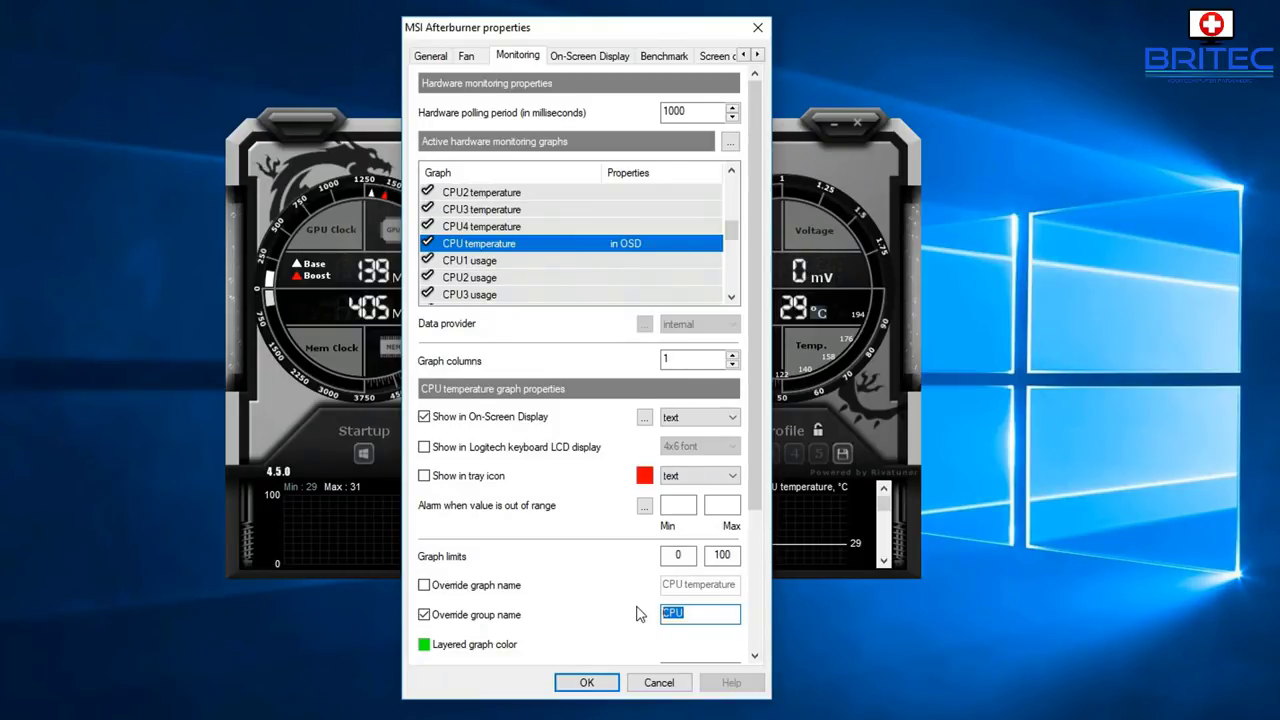
{"action": "key", "text": "BackSpace"}
Step: Copy the 'i5 3550p' group name to the clipboard for reuse
{"action": "mouse_move", "coordinate": [588, 592]}
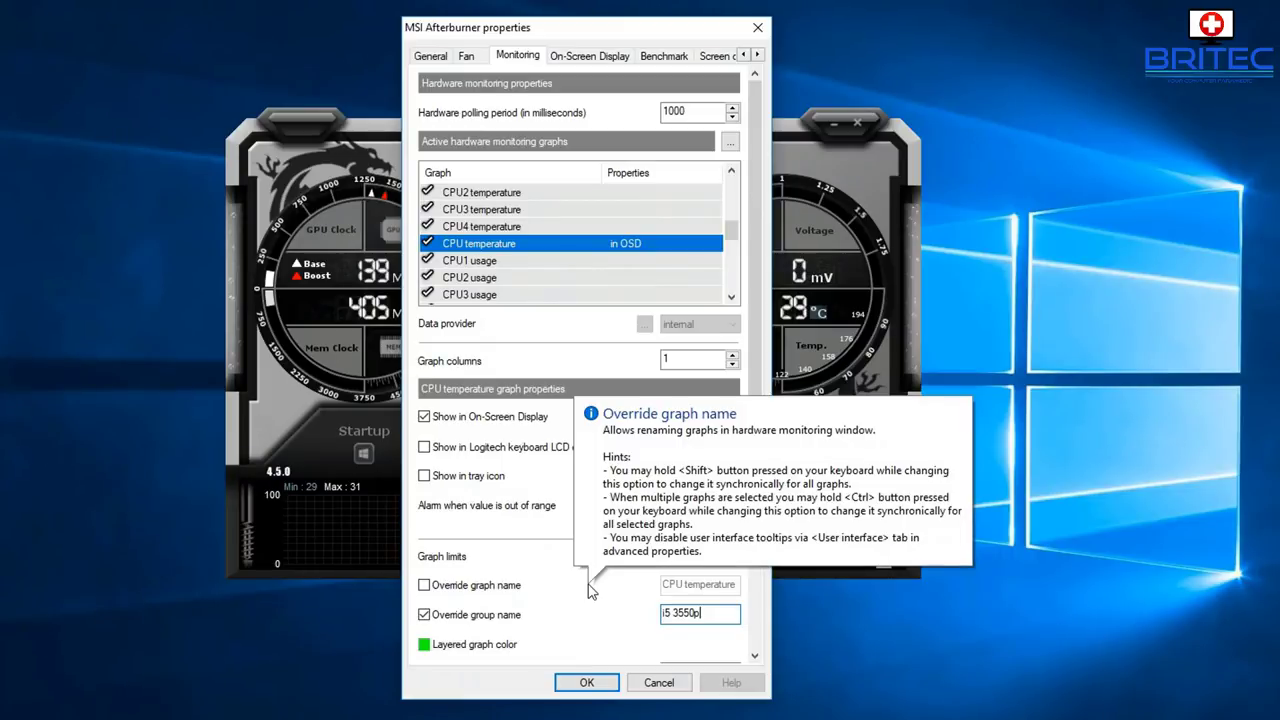
{"action": "left_click_drag", "start_coordinate": [714, 612], "coordinate": [646, 612]}
{"action": "left_click", "coordinate": [706, 616]}
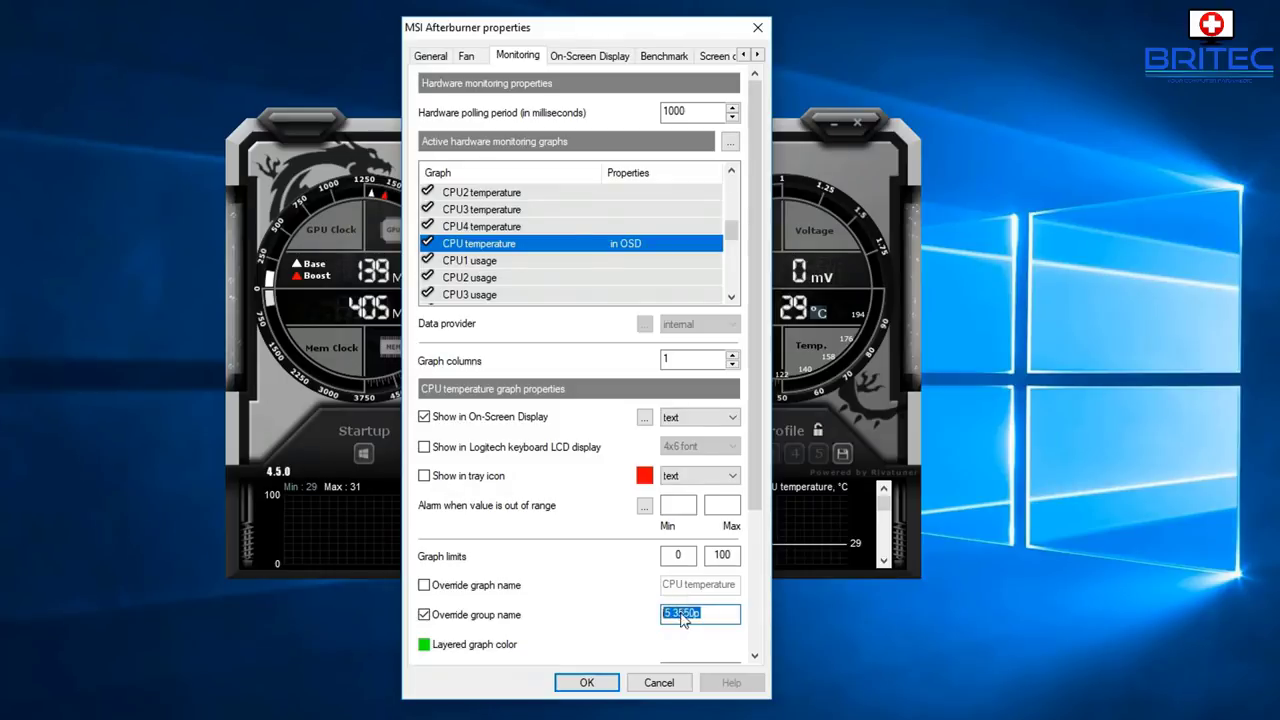
{"action": "right_click", "coordinate": [682, 612]}
{"action": "left_click", "coordinate": [712, 420]}
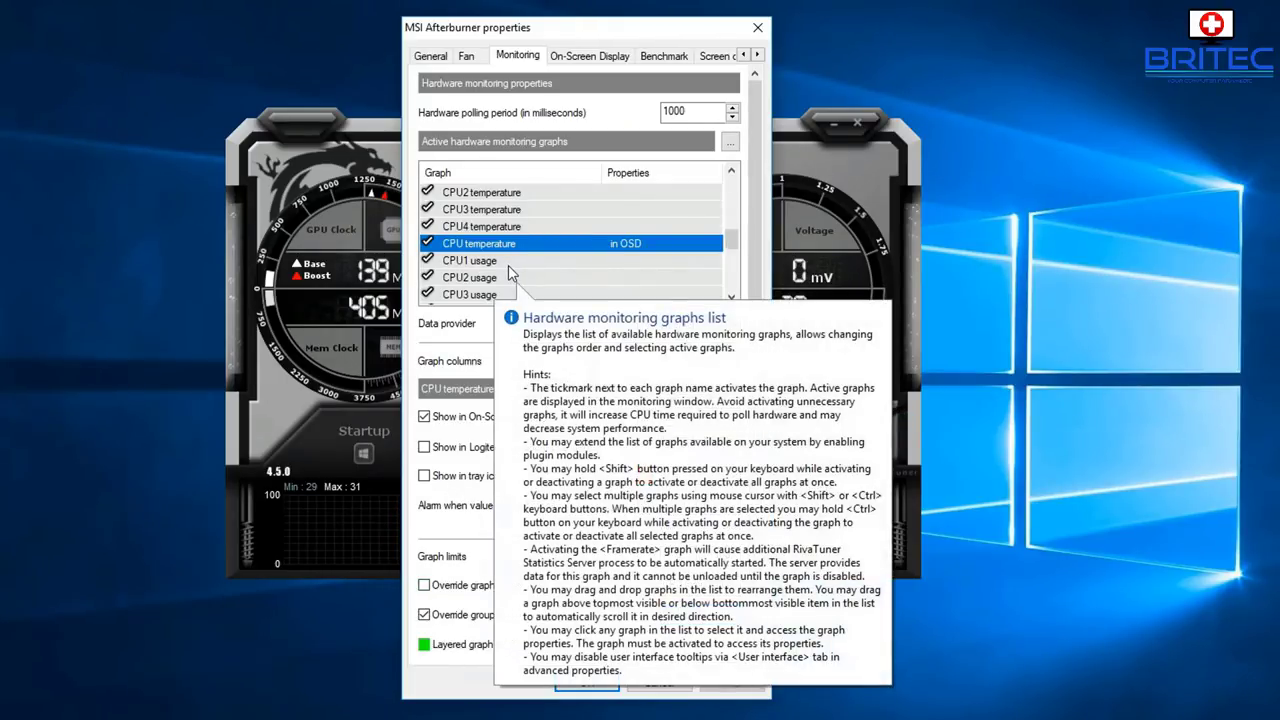
Step: Add CPU usage to the on-screen display, pasting 'i5 3550p' as its group name
{"action": "scroll", "coordinate": [508, 268], "scroll_direction": "down", "scroll_amount": 1}
{"action": "left_click", "coordinate": [507, 277]}
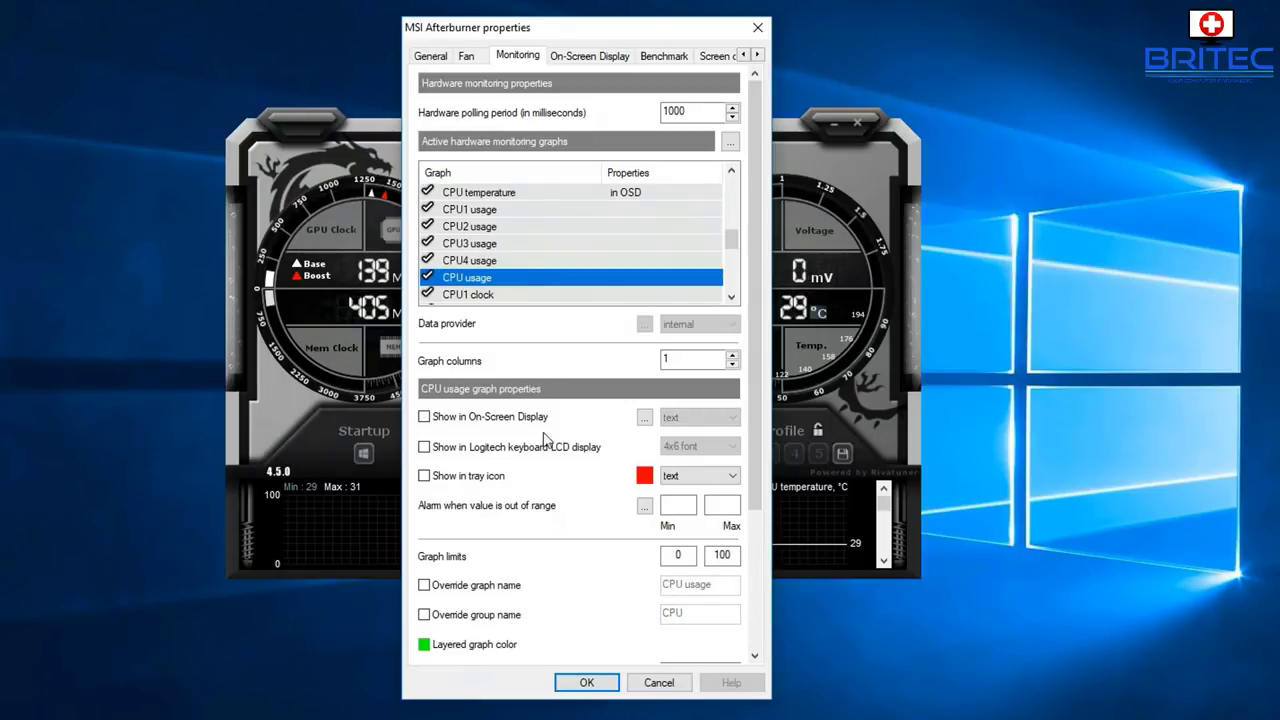
{"action": "left_click", "coordinate": [436, 418]}
{"action": "left_click", "coordinate": [424, 615]}
{"action": "double_click", "coordinate": [670, 617]}
{"action": "right_click", "coordinate": [668, 614]}
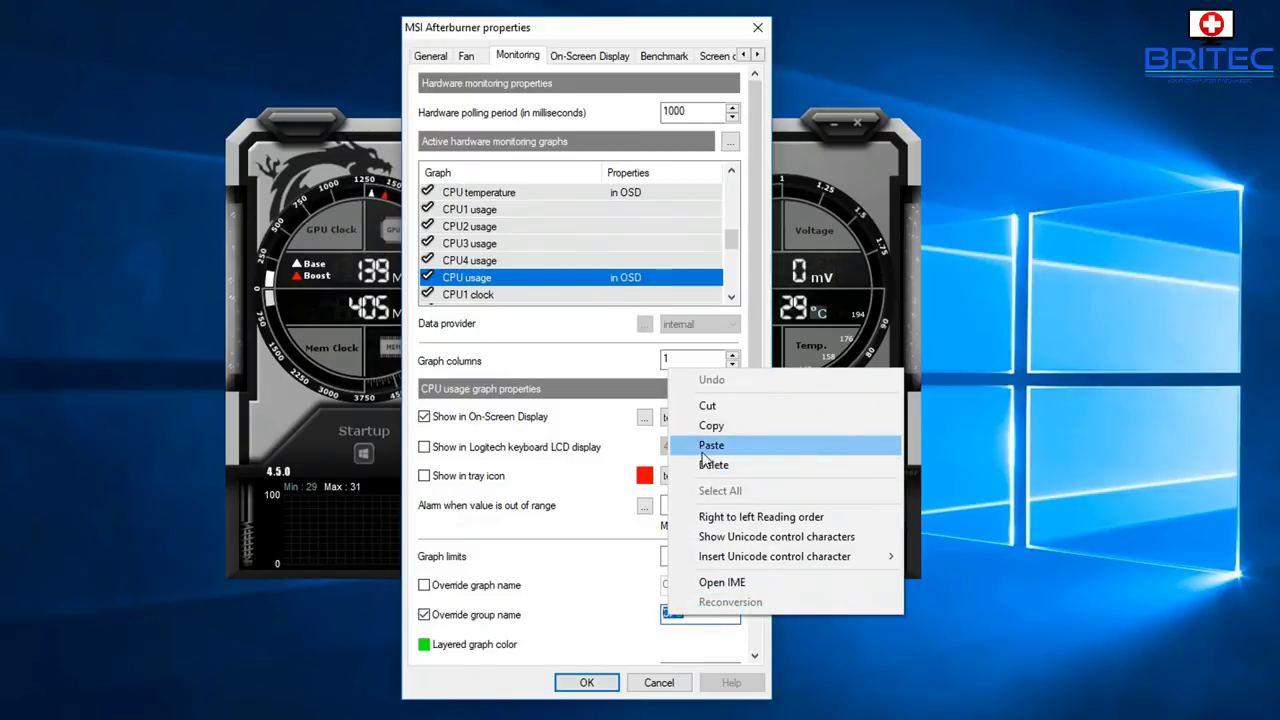
{"action": "left_click", "coordinate": [702, 448]}
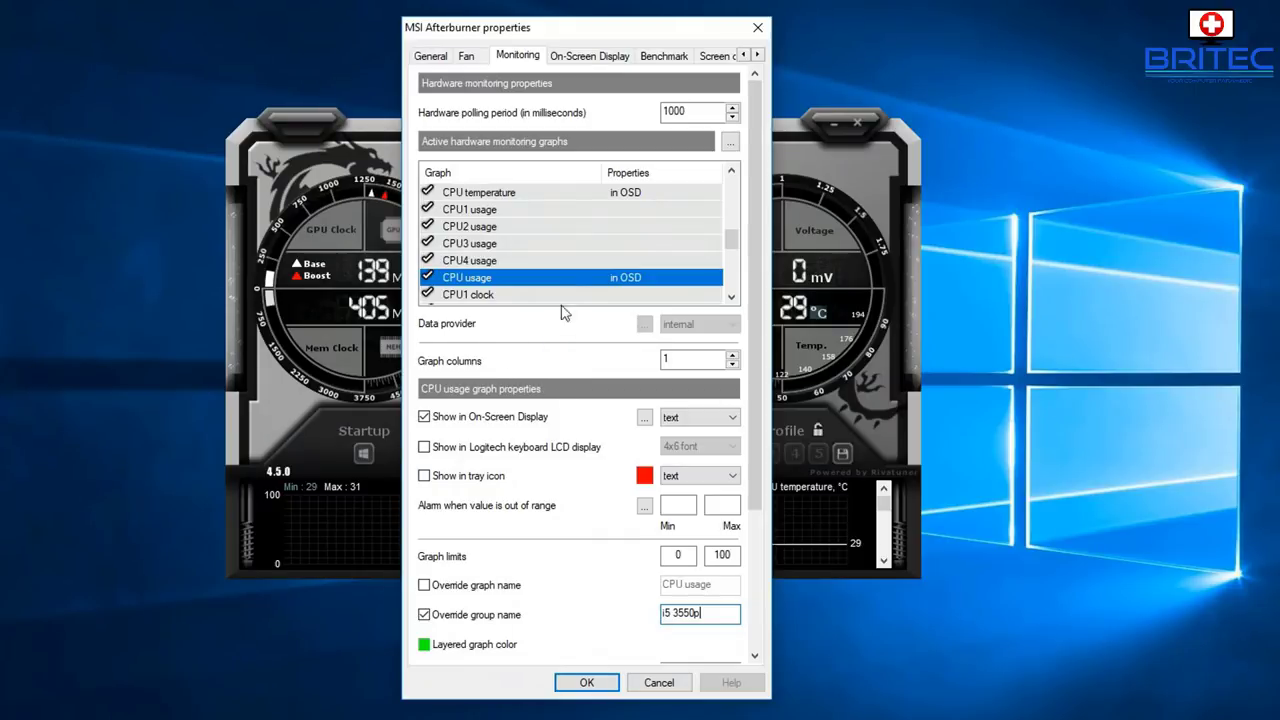
{"action": "scroll", "coordinate": [571, 280], "scroll_direction": "down", "scroll_amount": 1}
{"action": "scroll", "coordinate": [577, 262], "scroll_direction": "down", "scroll_amount": 1}
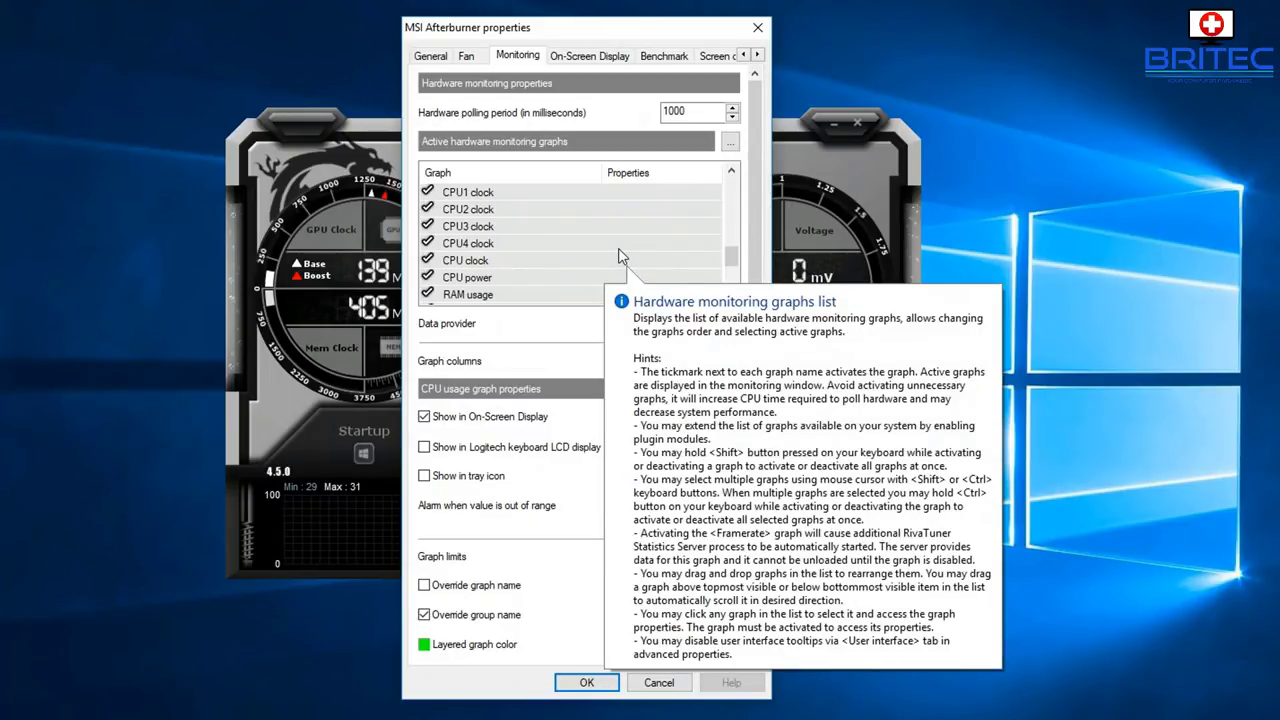
Step: Show CPU clock in the on-screen display, adding 'Clock' to its overridden group name
{"action": "left_click", "coordinate": [543, 265]}
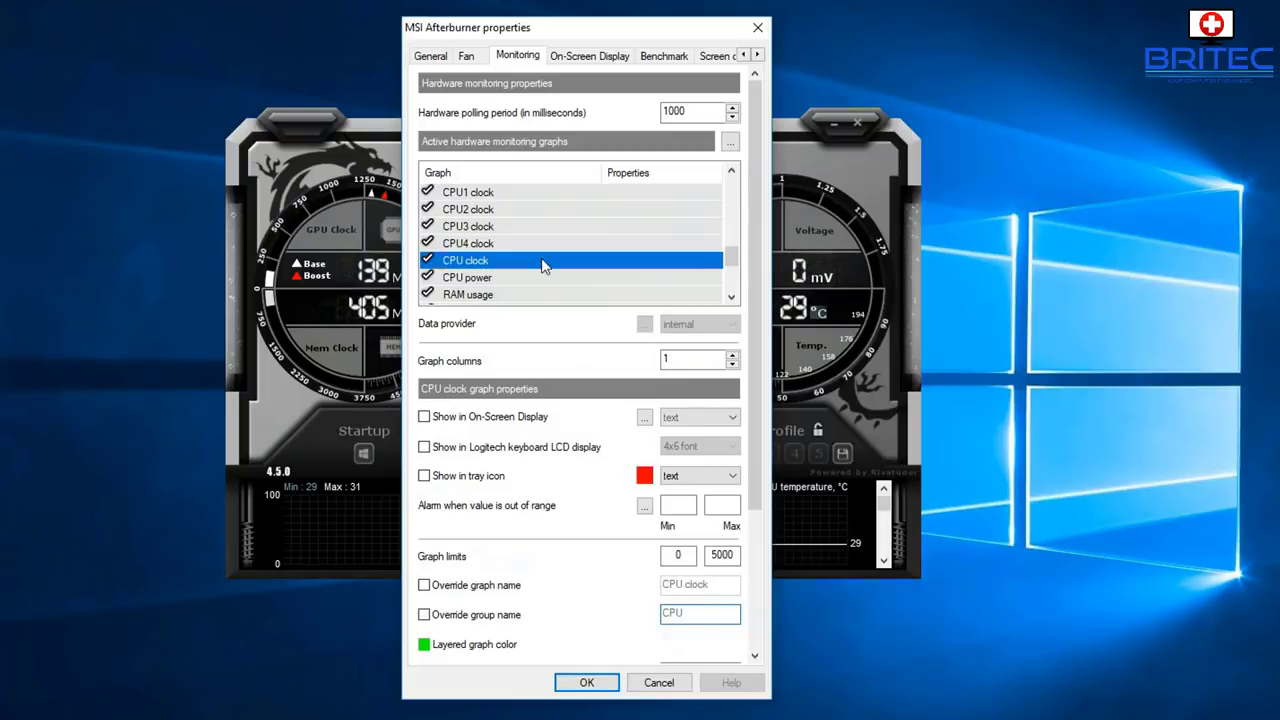
{"action": "left_click", "coordinate": [424, 416]}
{"action": "left_click", "coordinate": [424, 614]}
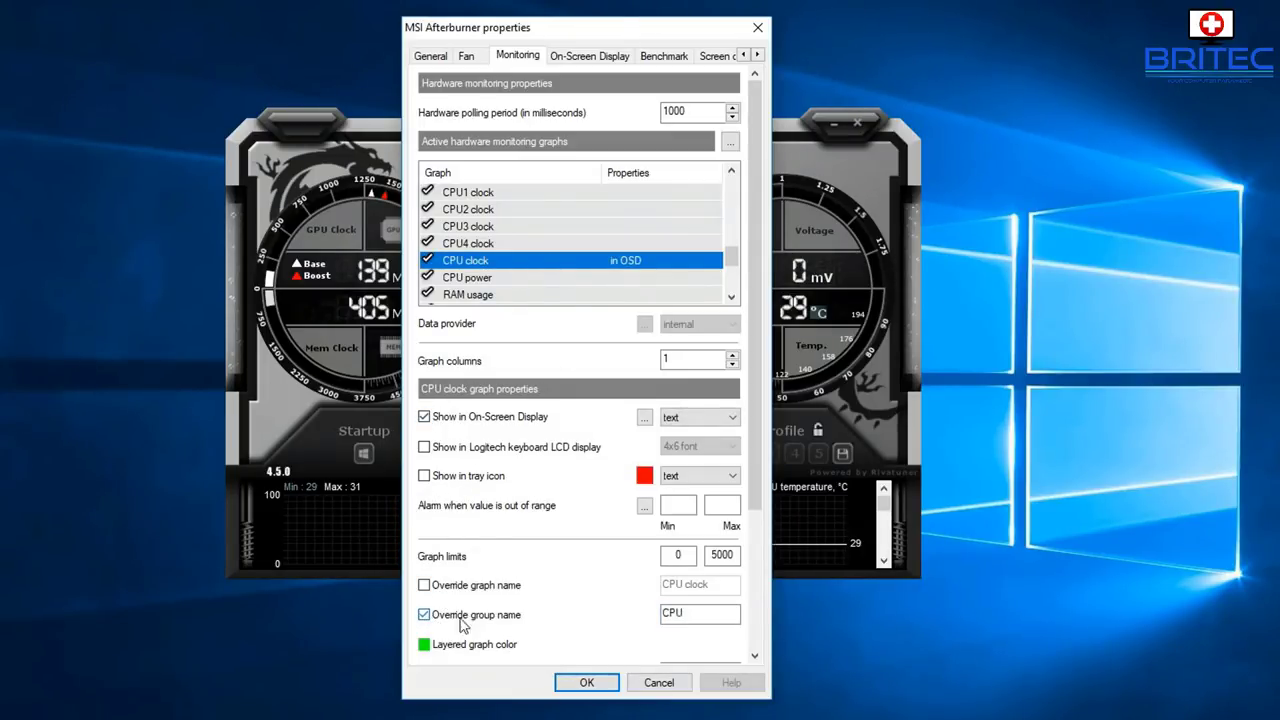
{"action": "left_click", "coordinate": [690, 614]}
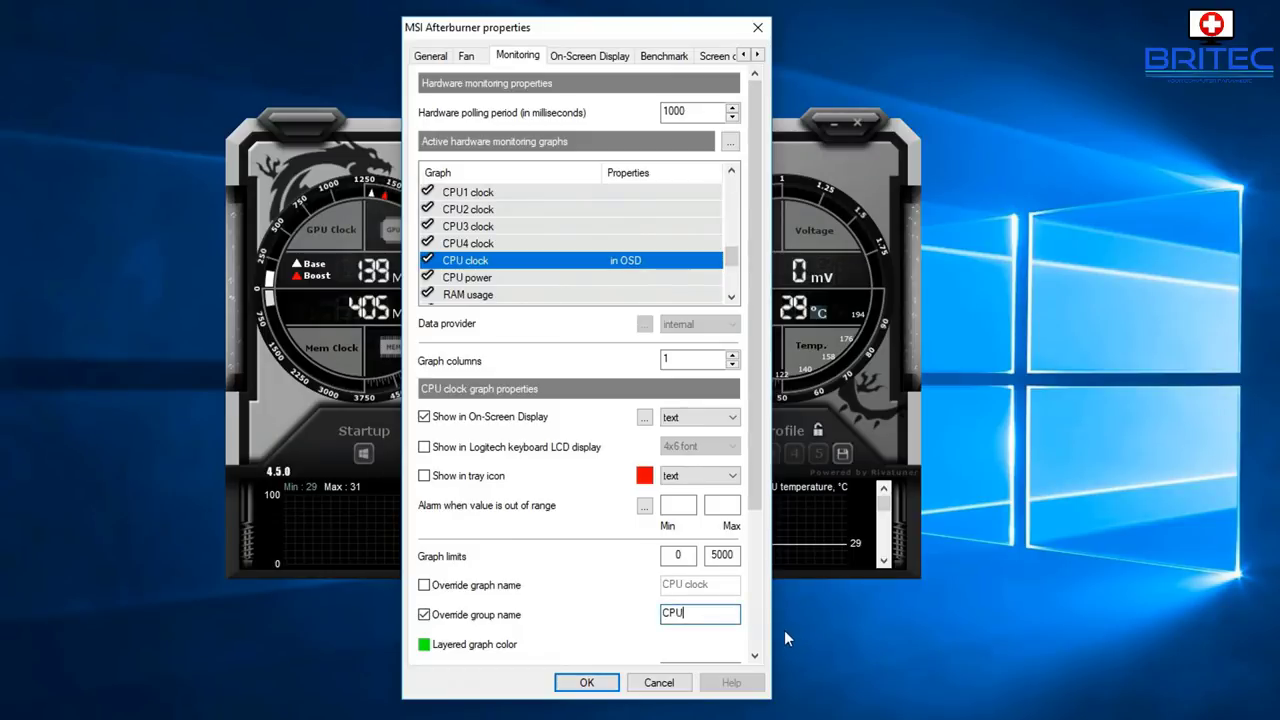
{"action": "type", "text": "Clock"}
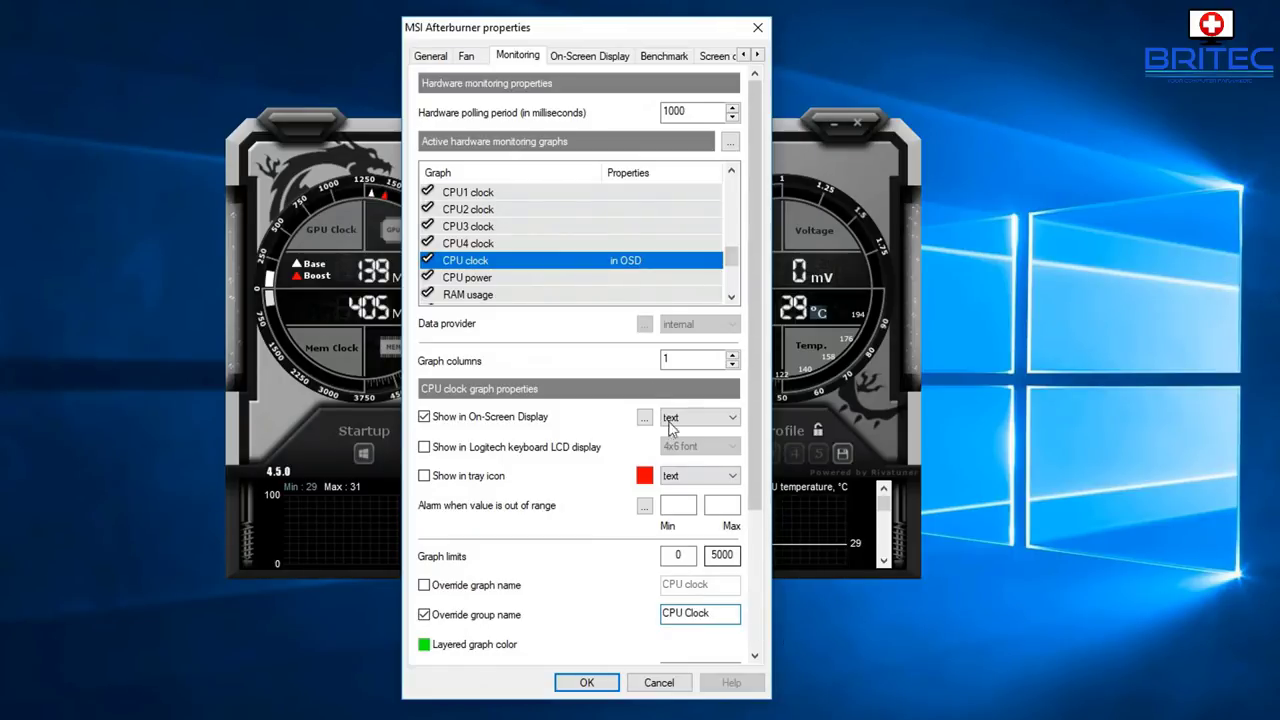
Step: Show RAM usage in the on-screen display with its group name overridden to 'RAM'
{"action": "scroll", "coordinate": [522, 276], "scroll_direction": "down", "scroll_amount": 1}
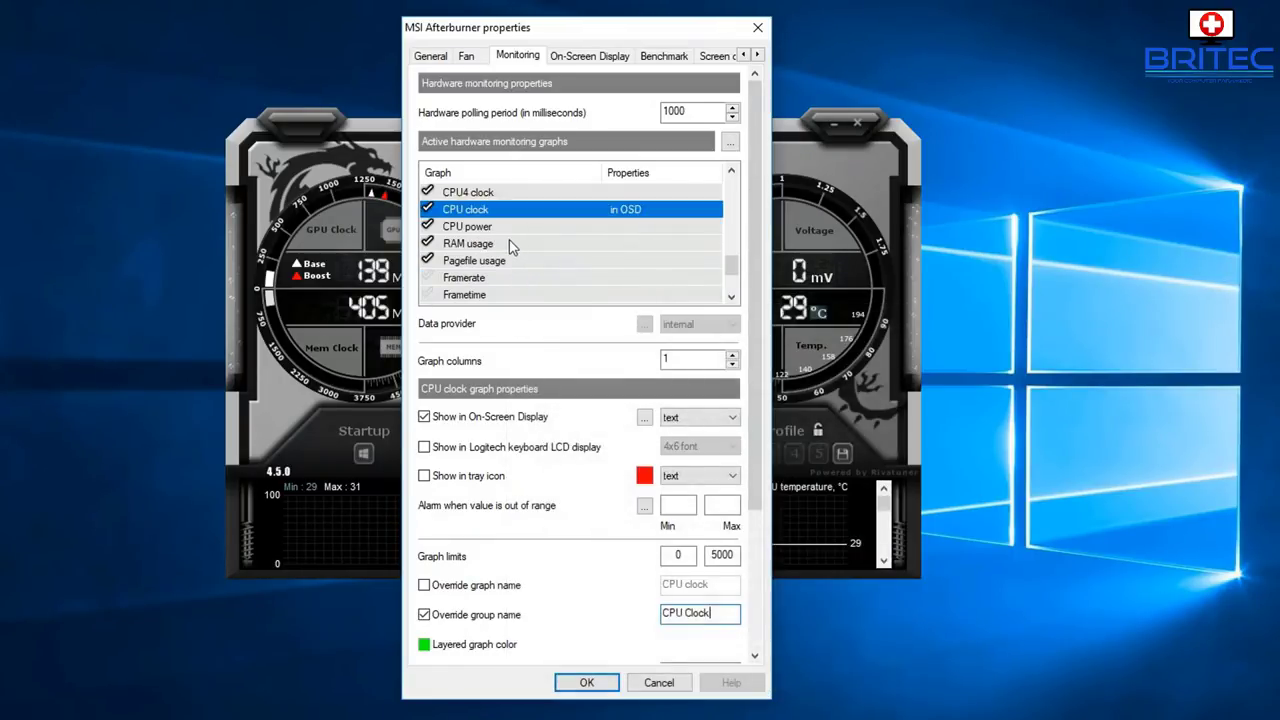
{"action": "left_click", "coordinate": [520, 244]}
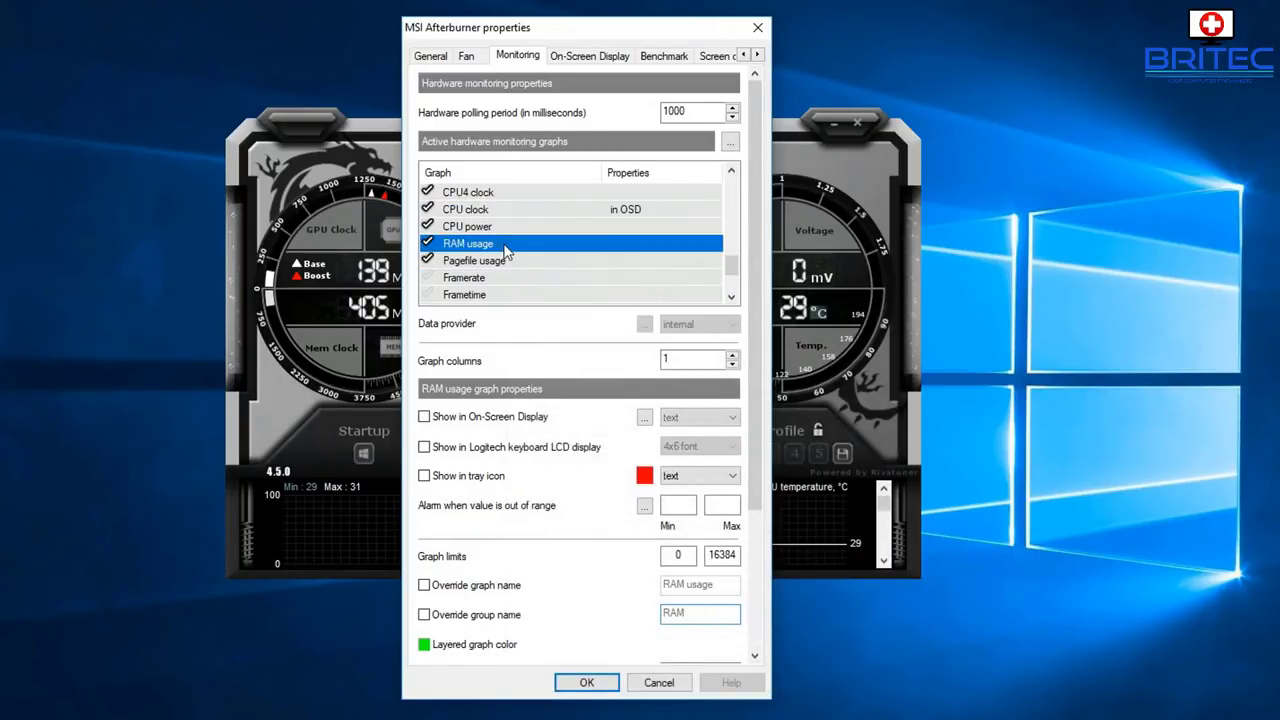
{"action": "left_click", "coordinate": [424, 417]}
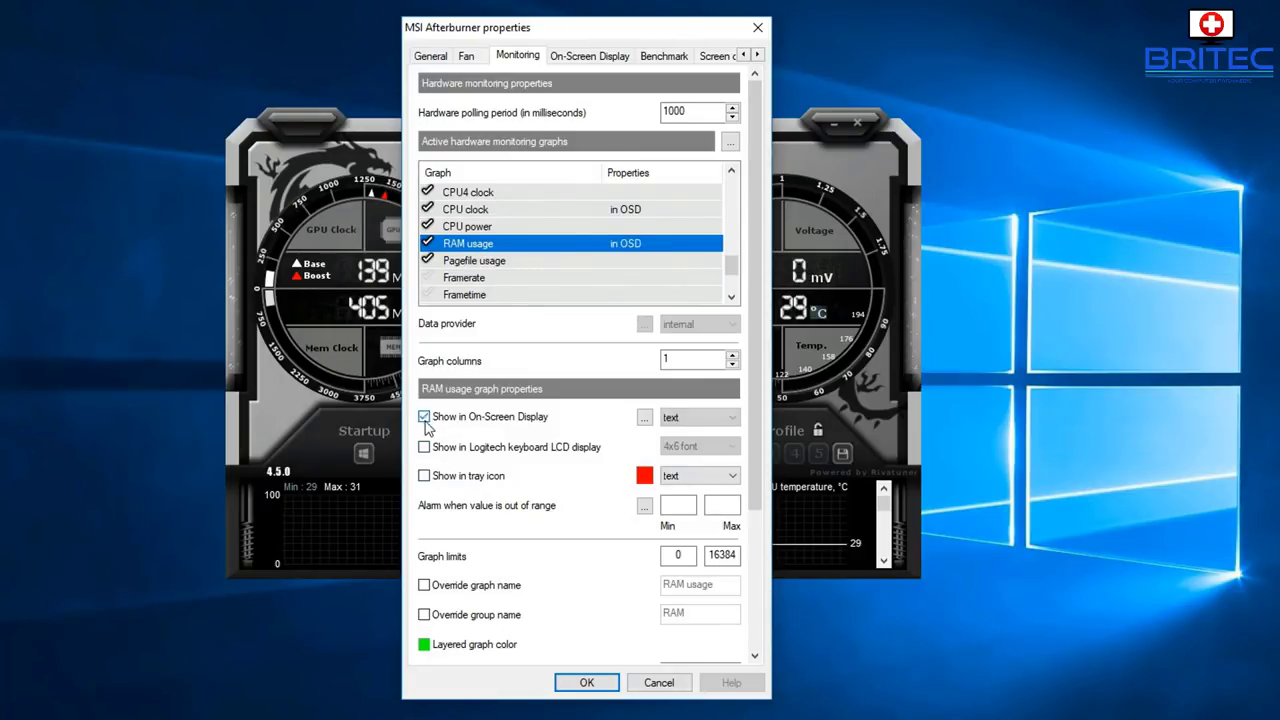
{"action": "left_click", "coordinate": [424, 614]}
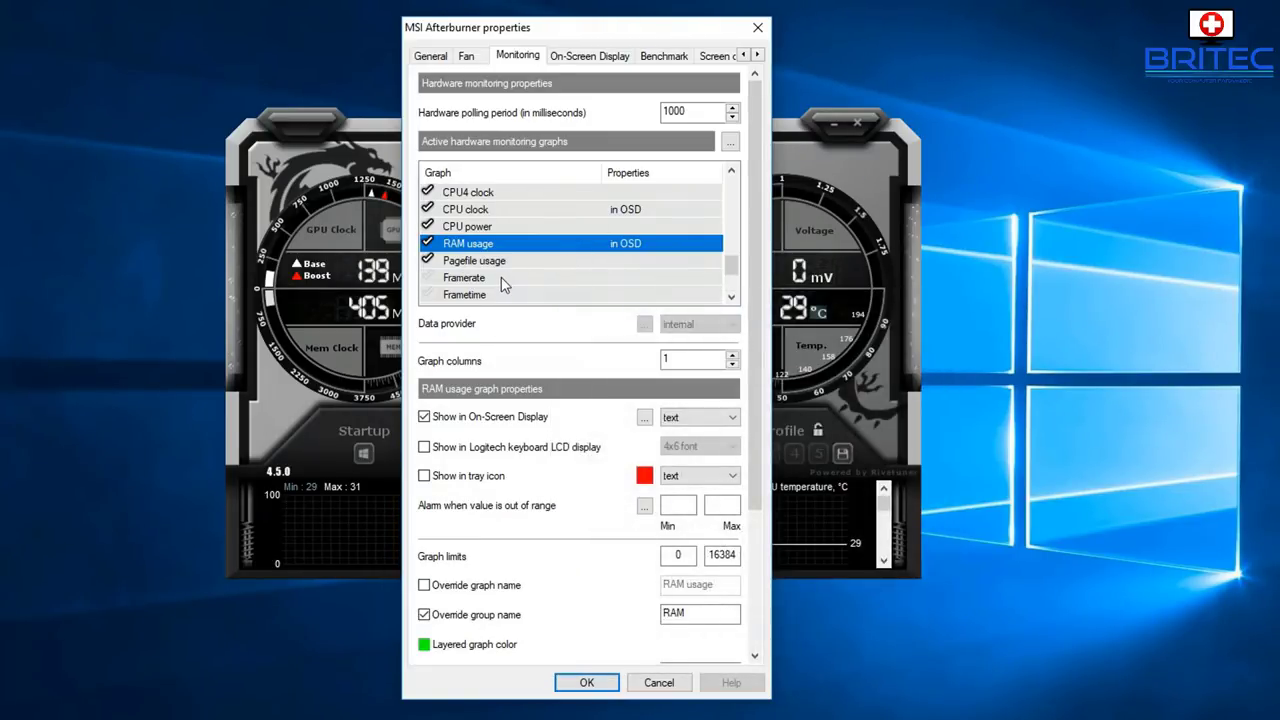
{"action": "left_click", "coordinate": [503, 280]}
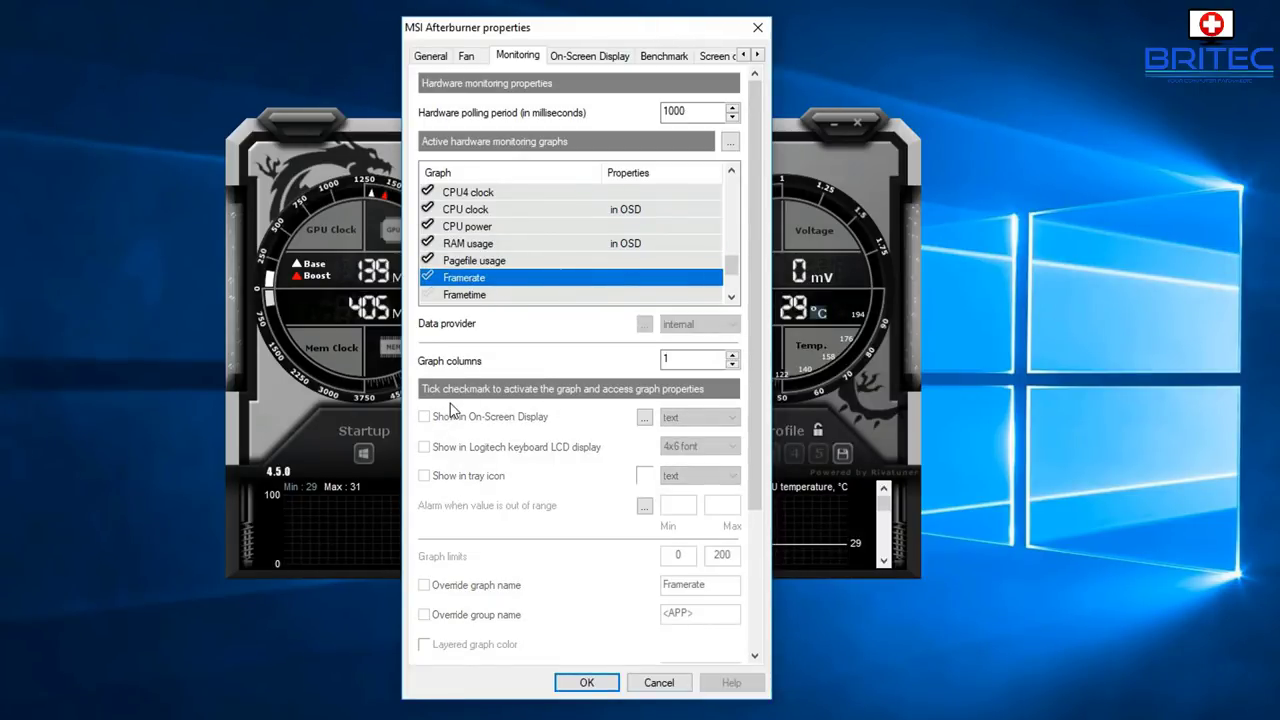
Step: Enable the Framerate graph and show it in the on-screen display with an overridden group name
{"action": "left_click", "coordinate": [428, 277]}
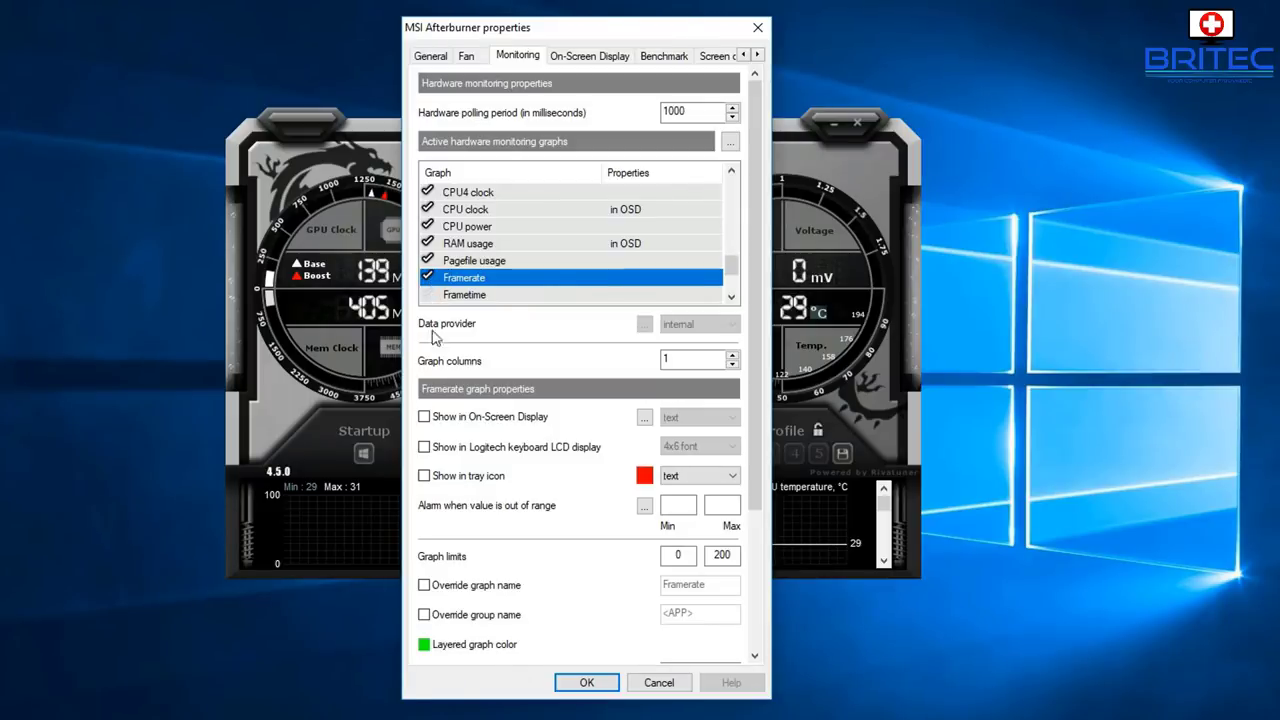
{"action": "left_click", "coordinate": [424, 417]}
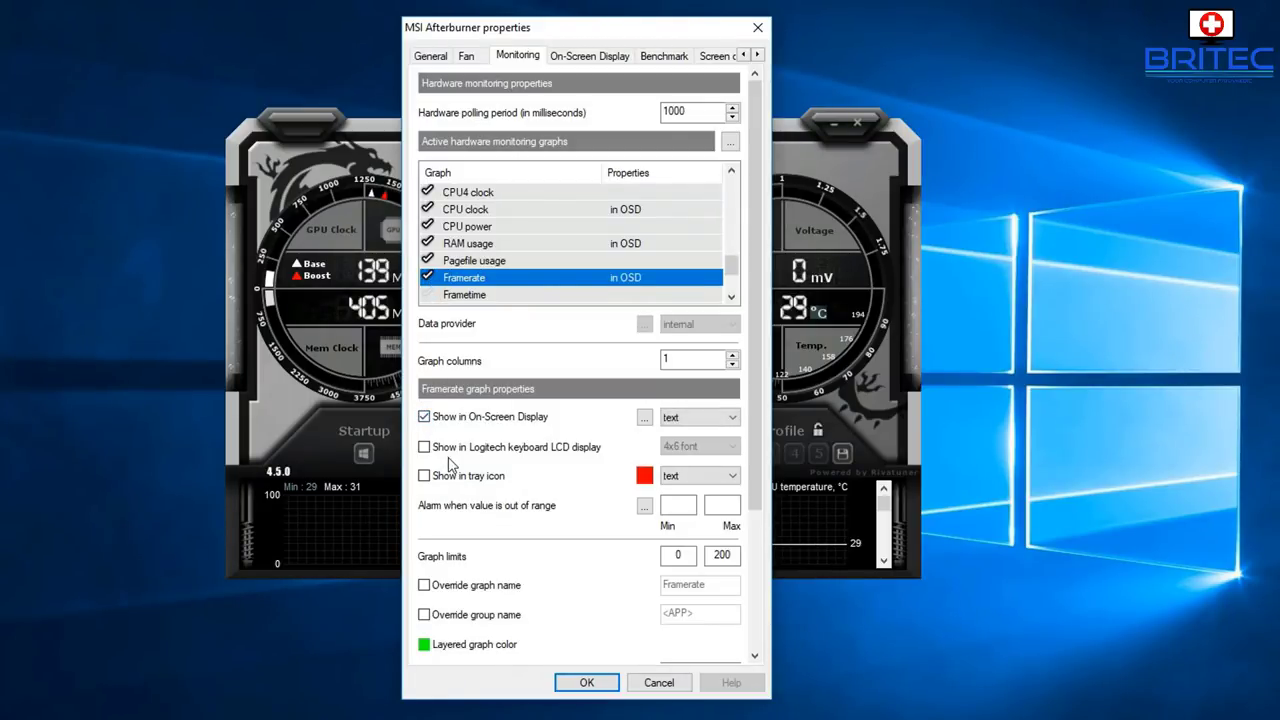
{"action": "left_click", "coordinate": [424, 614]}
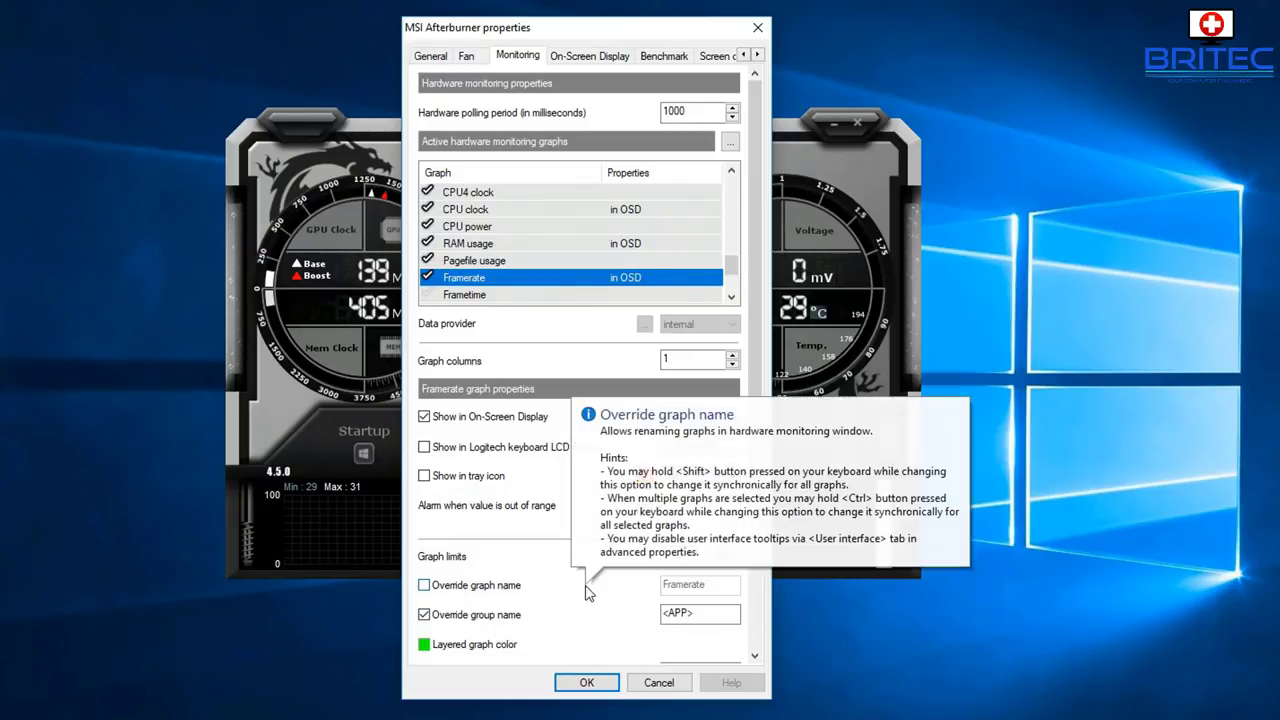
{"action": "scroll", "coordinate": [552, 240], "scroll_direction": "up", "scroll_amount": 10}
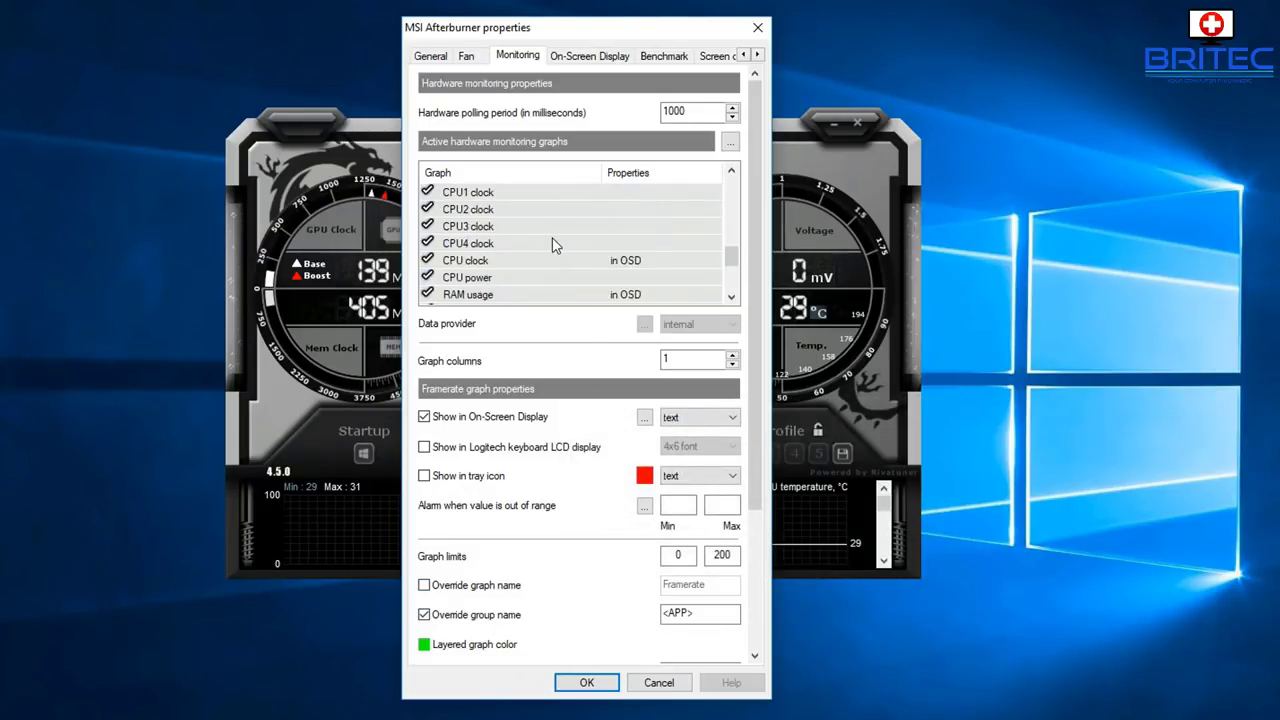
{"action": "scroll", "coordinate": [552, 260], "scroll_direction": "up", "scroll_amount": 1}
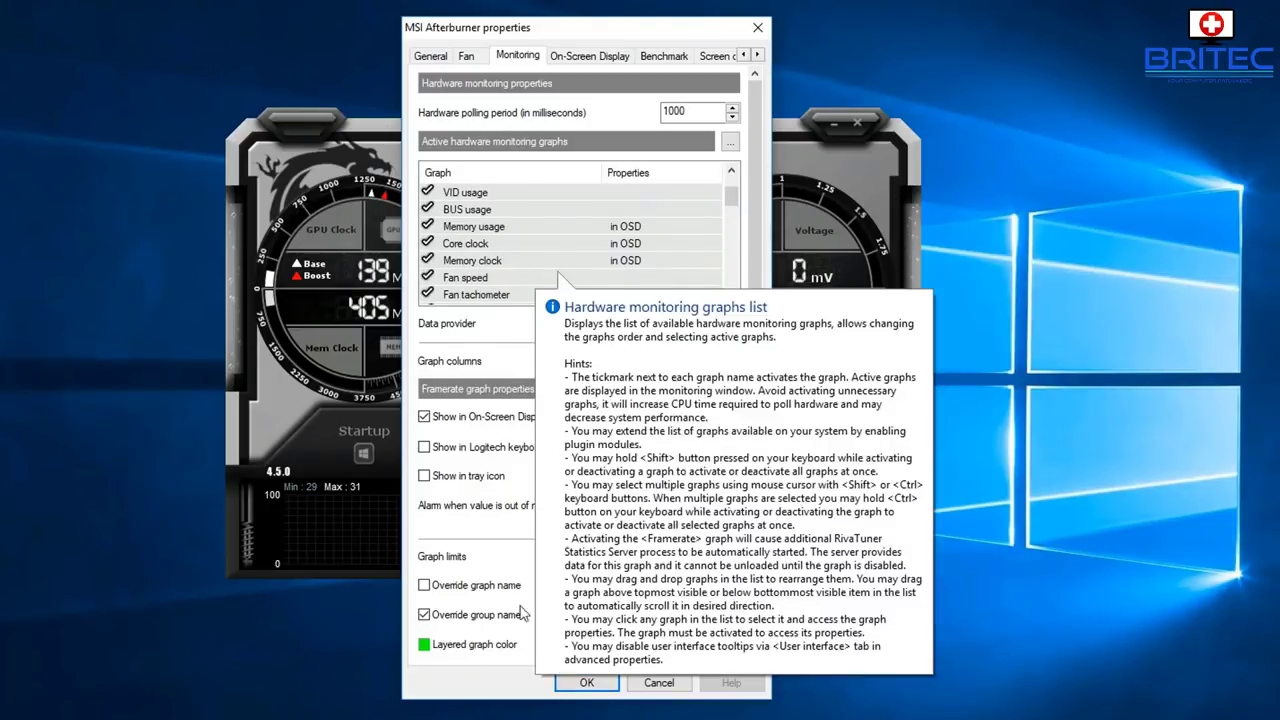
Step: Apply the monitoring settings, dismiss the RivaTuner hooking warning, and bring up RivaTuner Statistics Server
{"action": "left_click", "coordinate": [587, 682]}
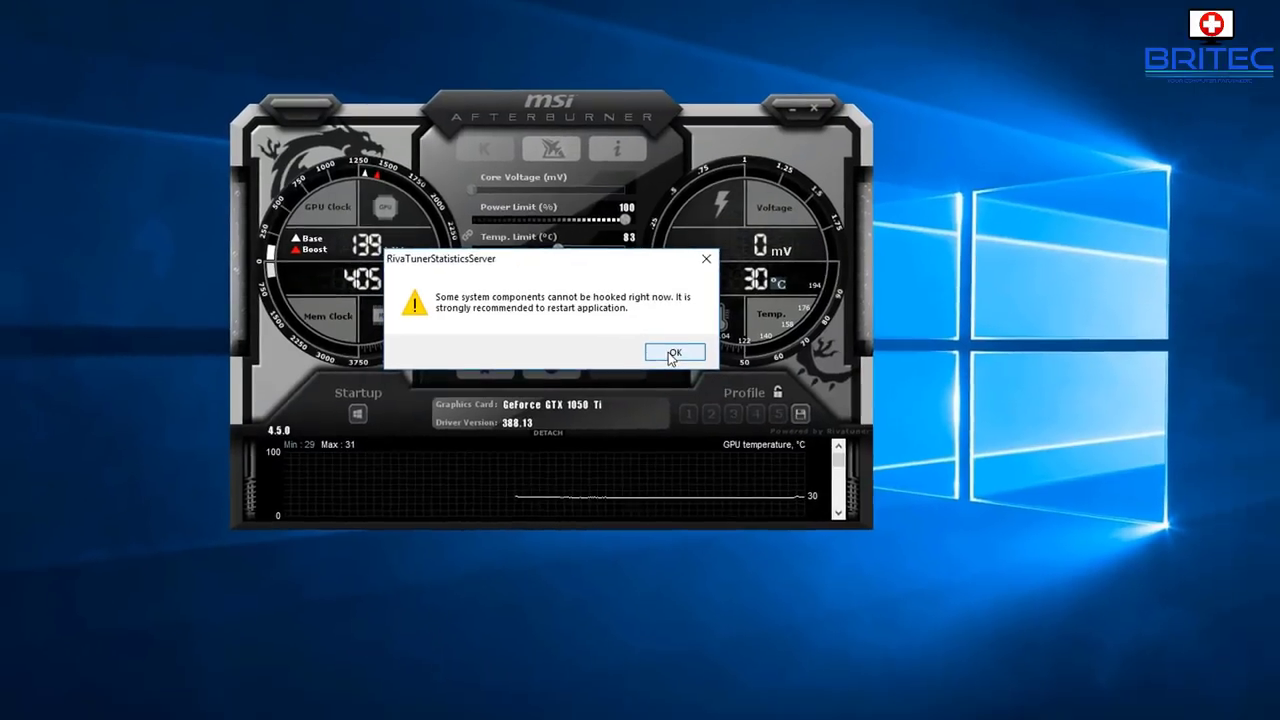
{"action": "left_click", "coordinate": [700, 388]}
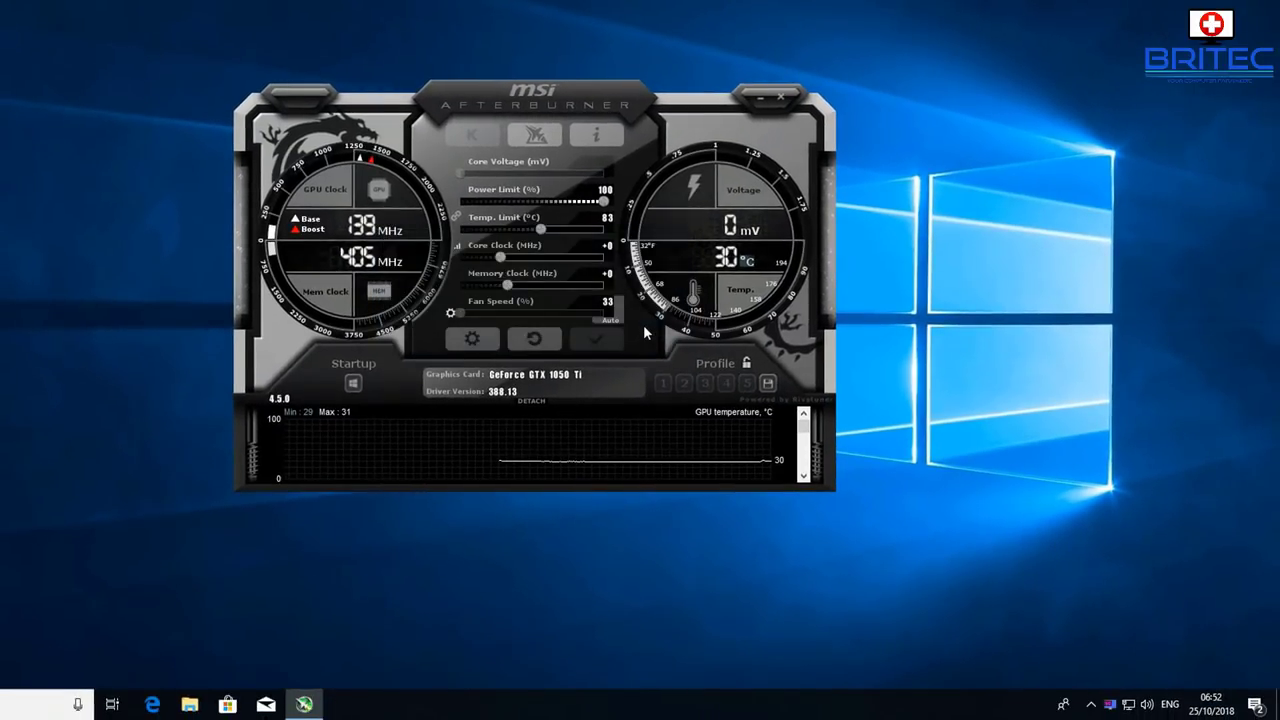
{"action": "left_click", "coordinate": [1110, 706]}
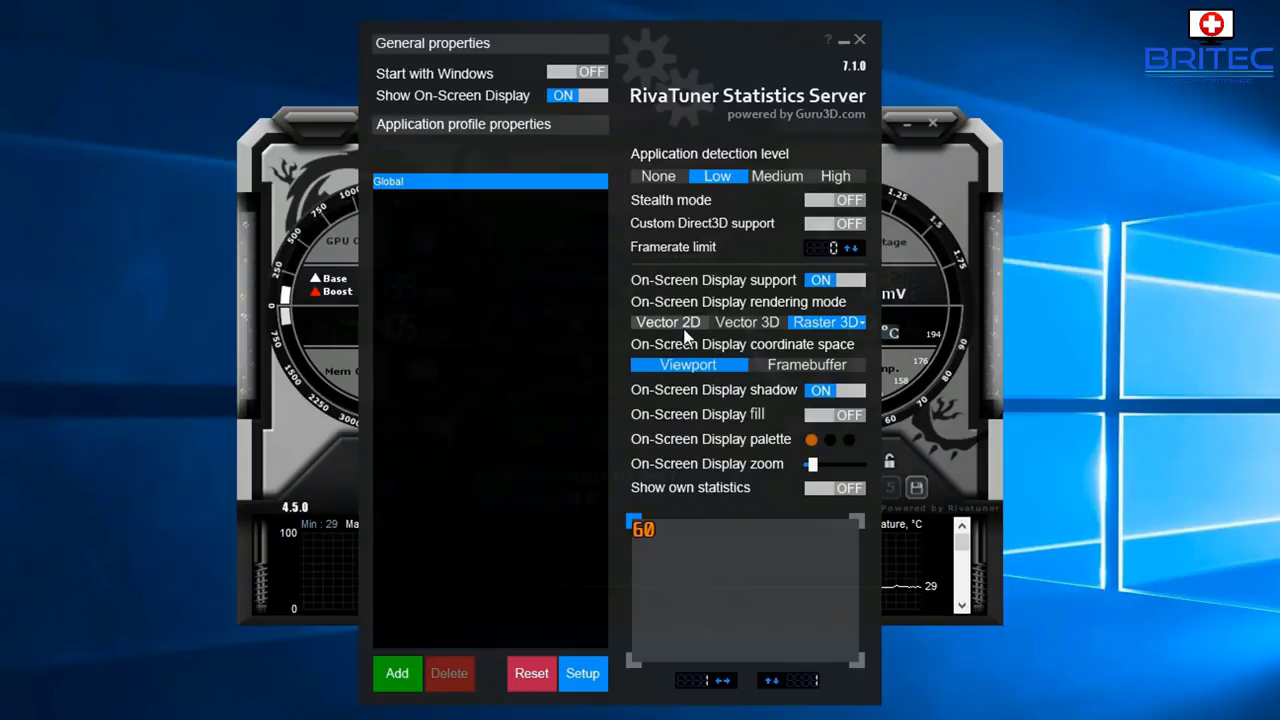
Step: Set the RivaTuner overlay font to Modern, Bold, size 7
{"action": "mouse_move", "coordinate": [686, 337]}
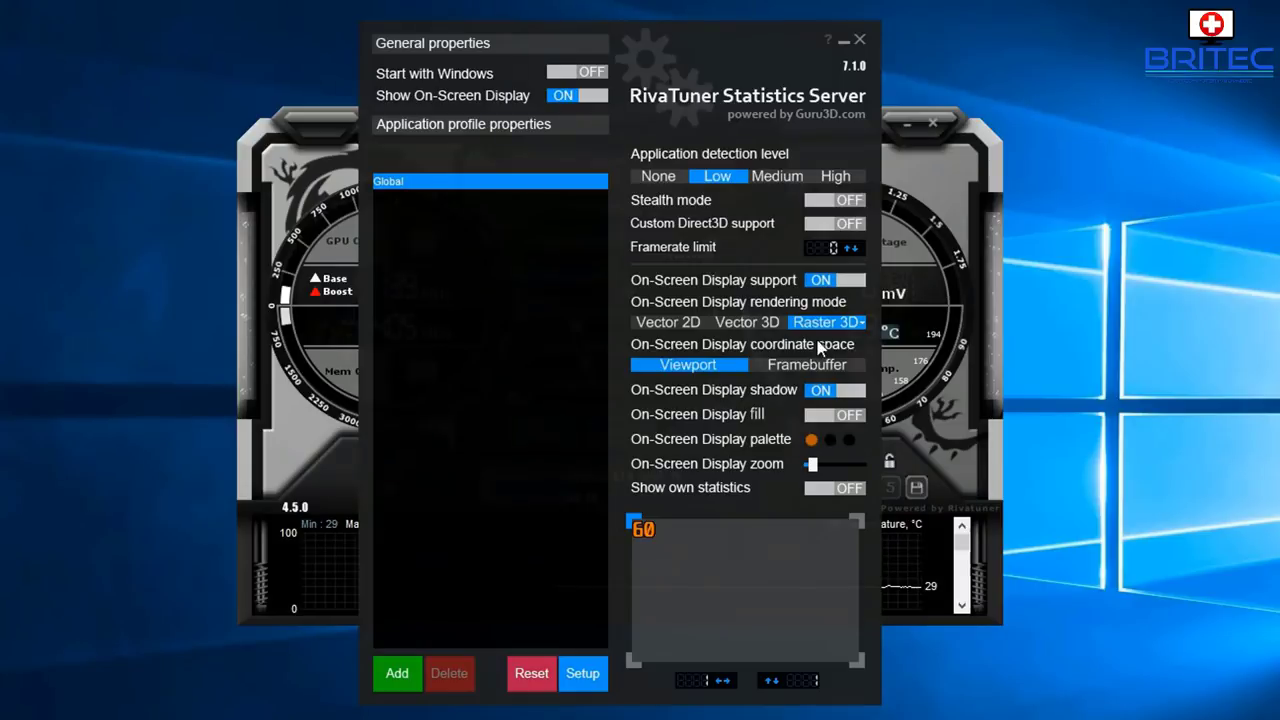
{"action": "left_click", "coordinate": [826, 322]}
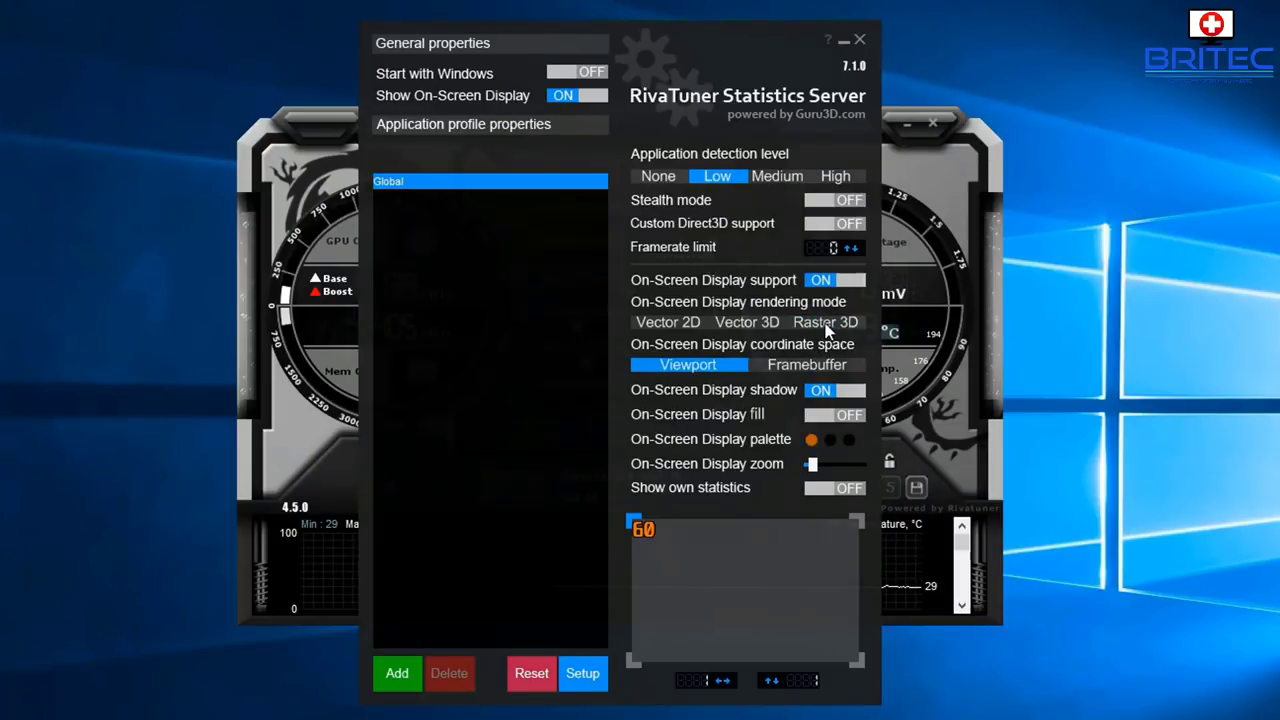
{"action": "mouse_move", "coordinate": [607, 358]}
{"action": "left_mouse_down"}
{"action": "mouse_move", "coordinate": [612, 341]}
{"action": "mouse_move", "coordinate": [612, 352]}
{"action": "left_mouse_up"}
{"action": "left_click", "coordinate": [506, 358]}
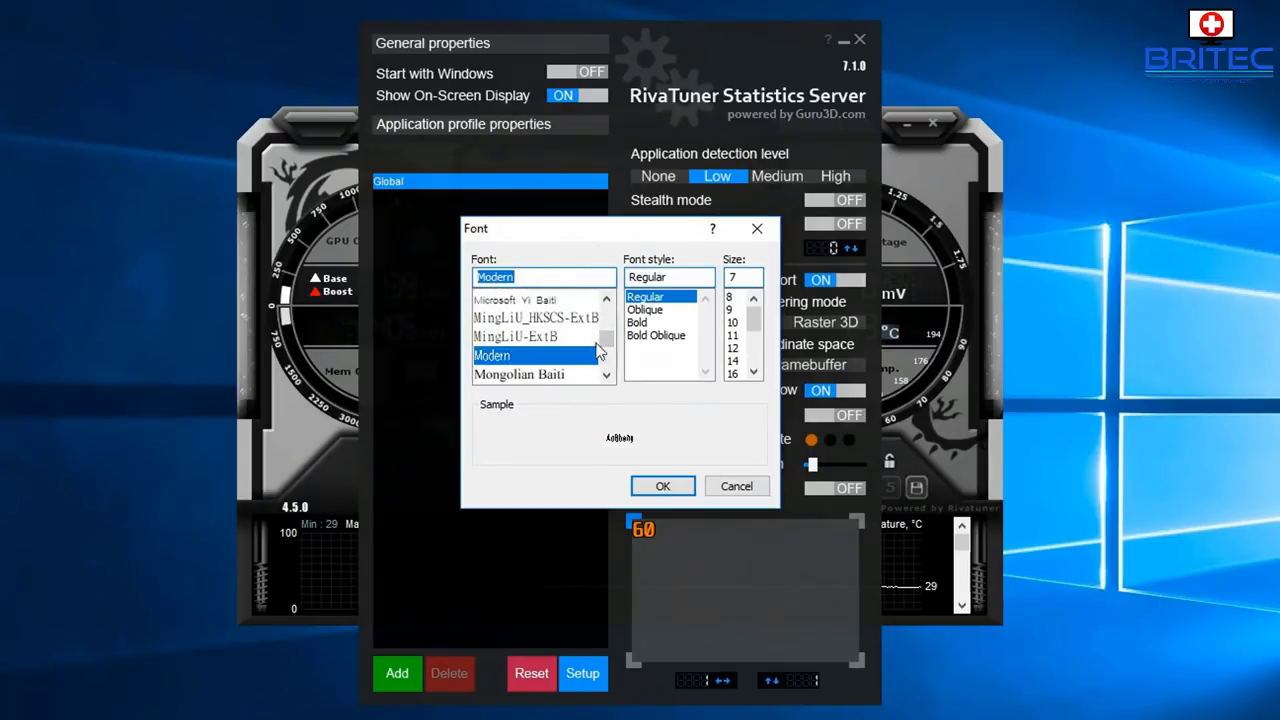
{"action": "left_click", "coordinate": [638, 322]}
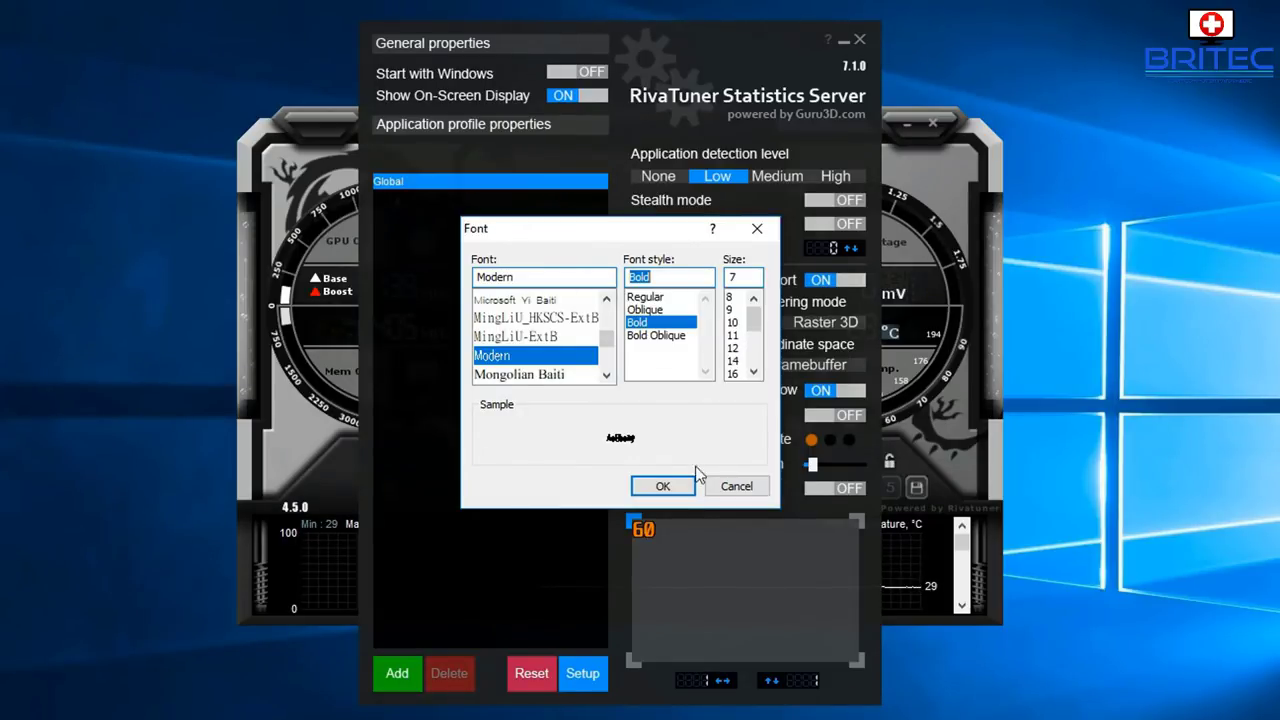
{"action": "left_click", "coordinate": [663, 488]}
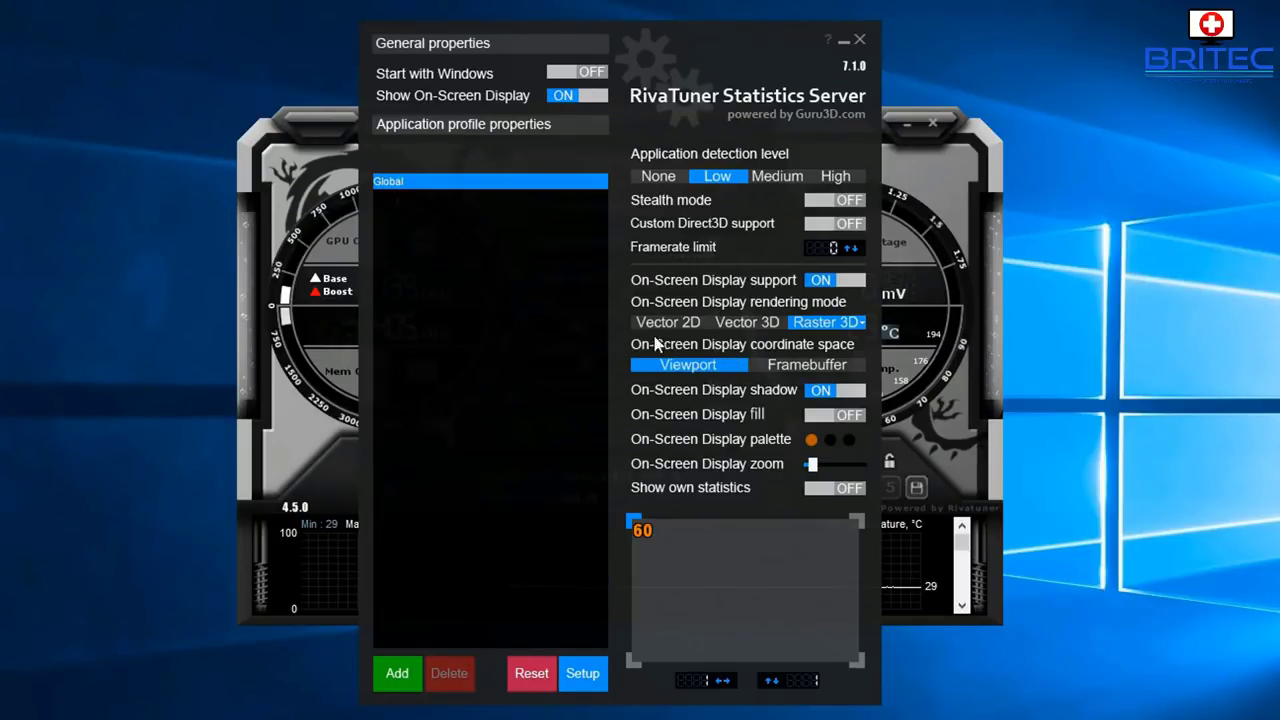
Step: Make the overlay text white and enlarge it with the zoom slider
{"action": "left_click", "coordinate": [811, 439]}
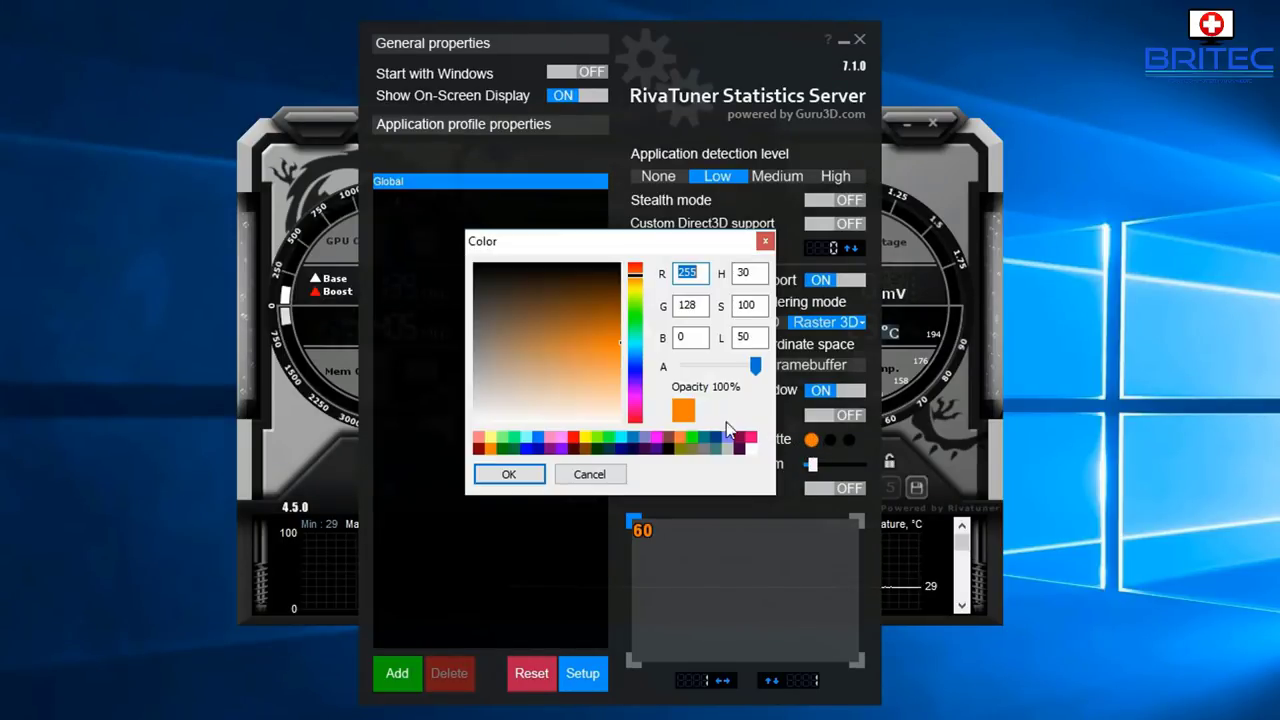
{"action": "left_click_drag", "start_coordinate": [576, 313], "coordinate": [436, 457]}
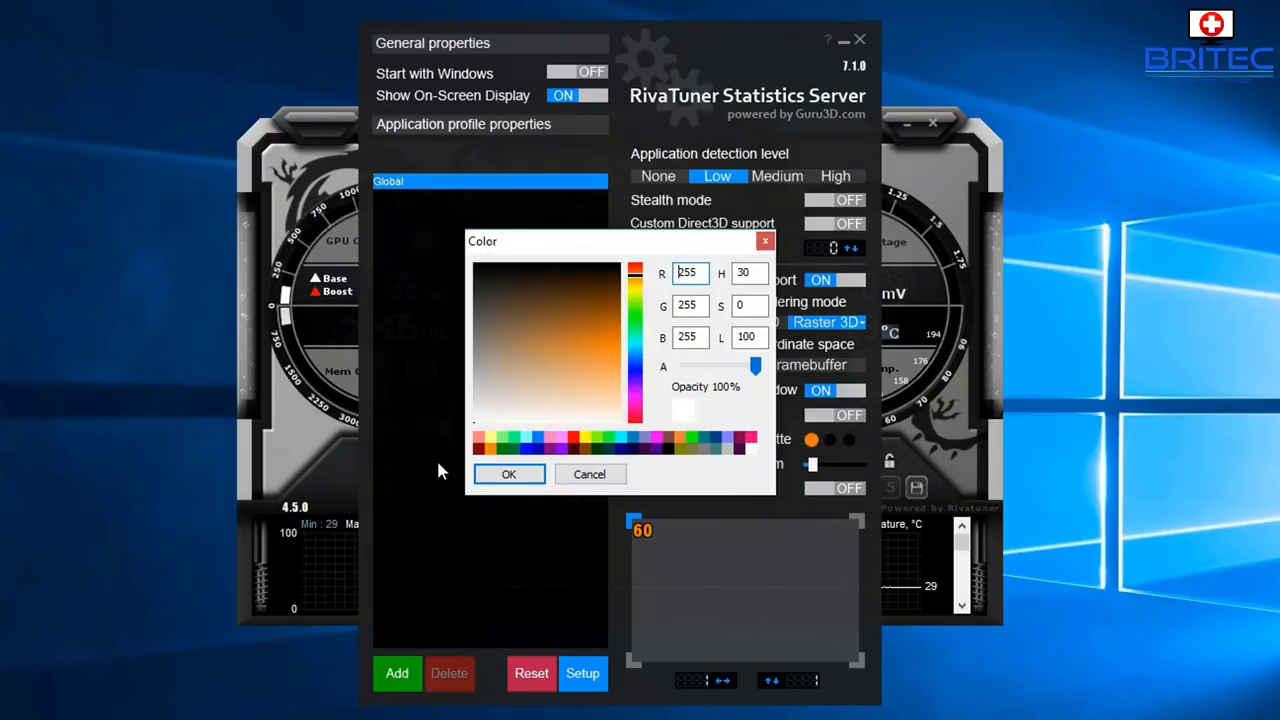
{"action": "left_click", "coordinate": [507, 476]}
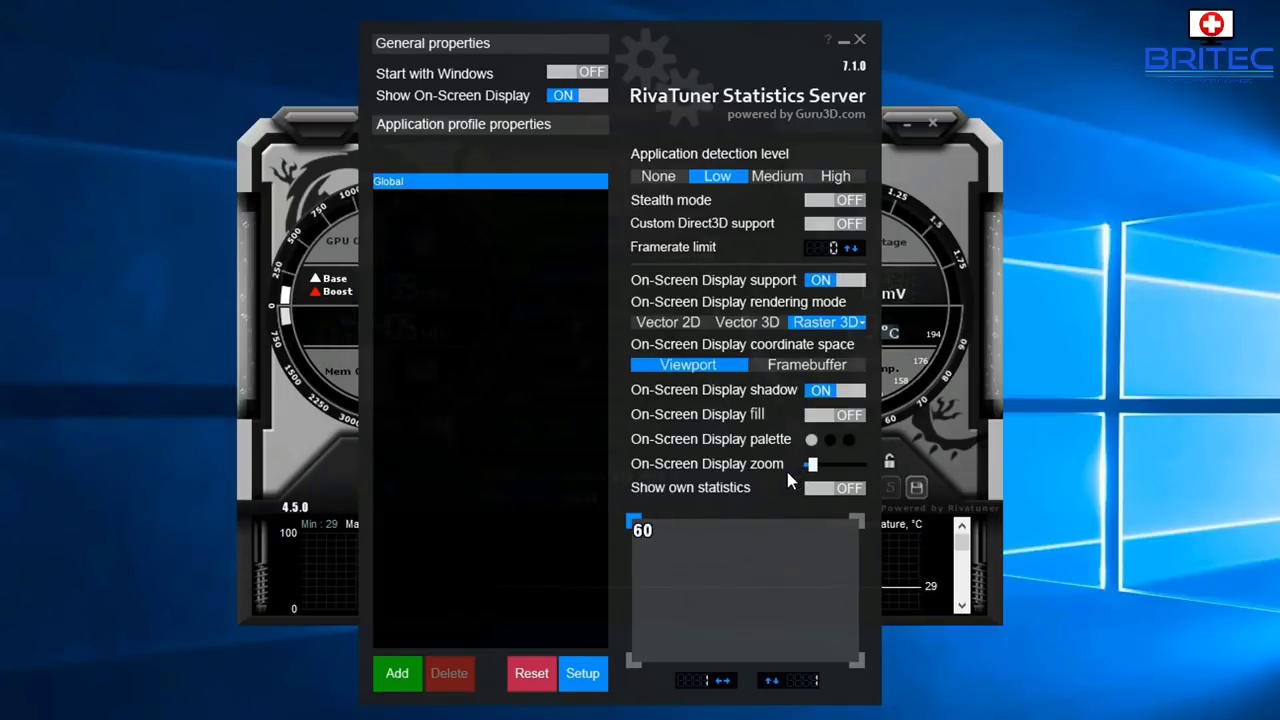
{"action": "left_click_drag", "start_coordinate": [812, 465], "coordinate": [822, 472]}
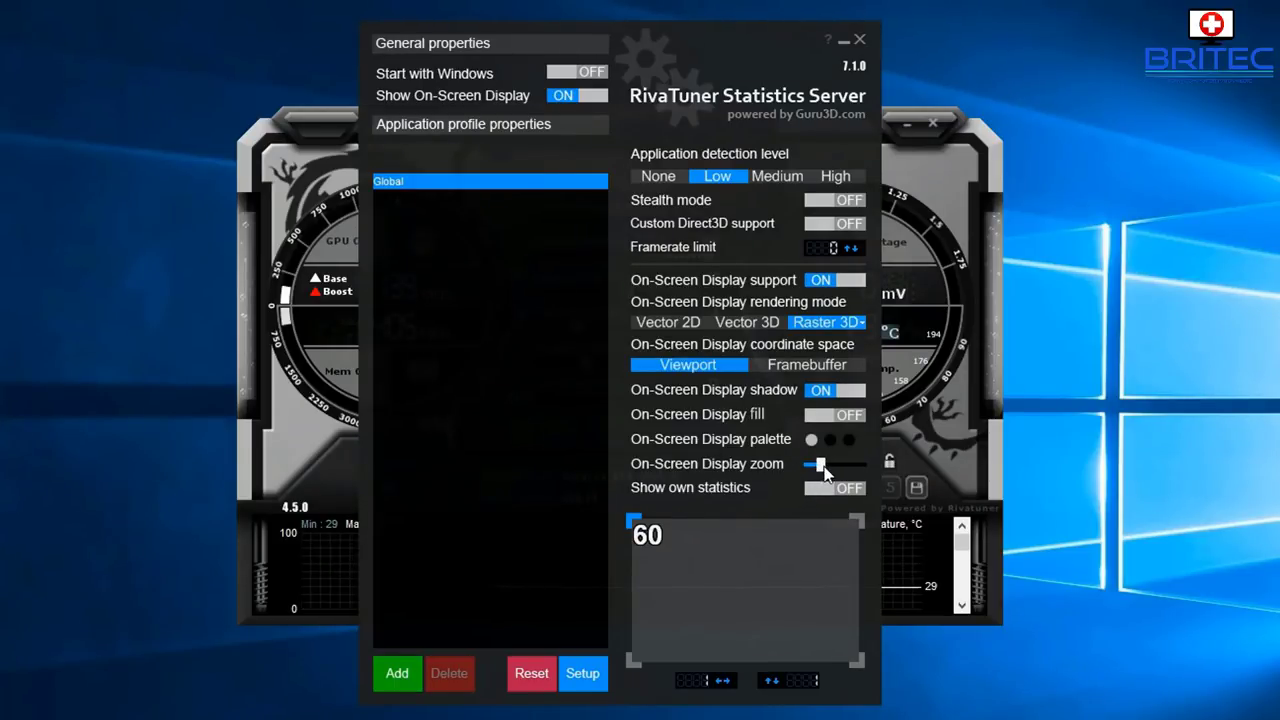
{"action": "left_click_drag", "start_coordinate": [823, 471], "coordinate": [824, 475]}
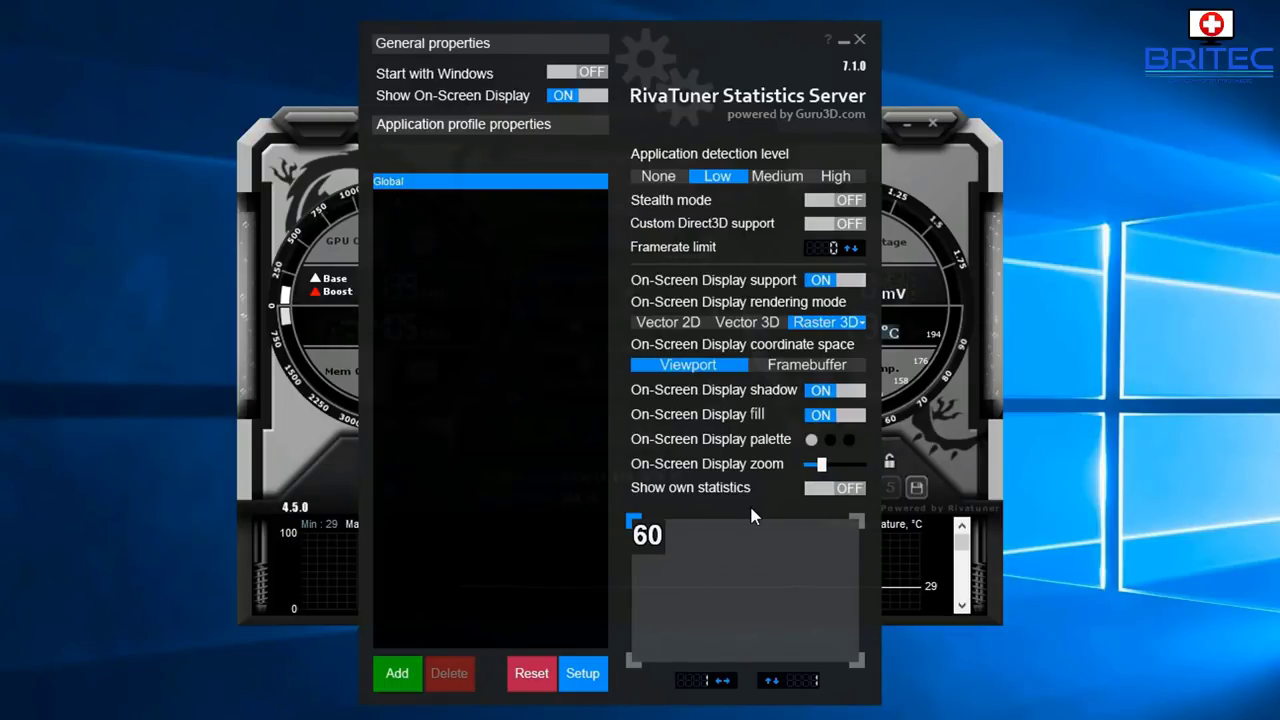
Step: Position the overlay at X 20 and Y 20
{"action": "left_click", "coordinate": [708, 684]}
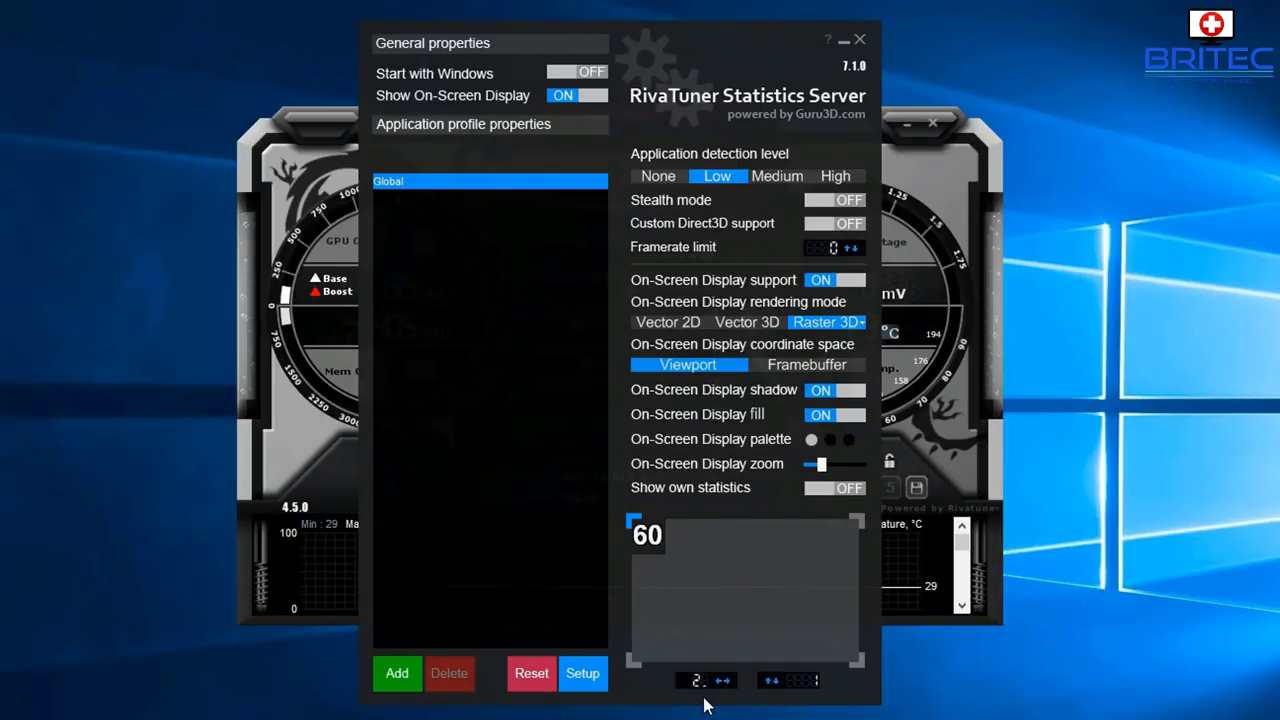
{"action": "key", "text": "Return"}
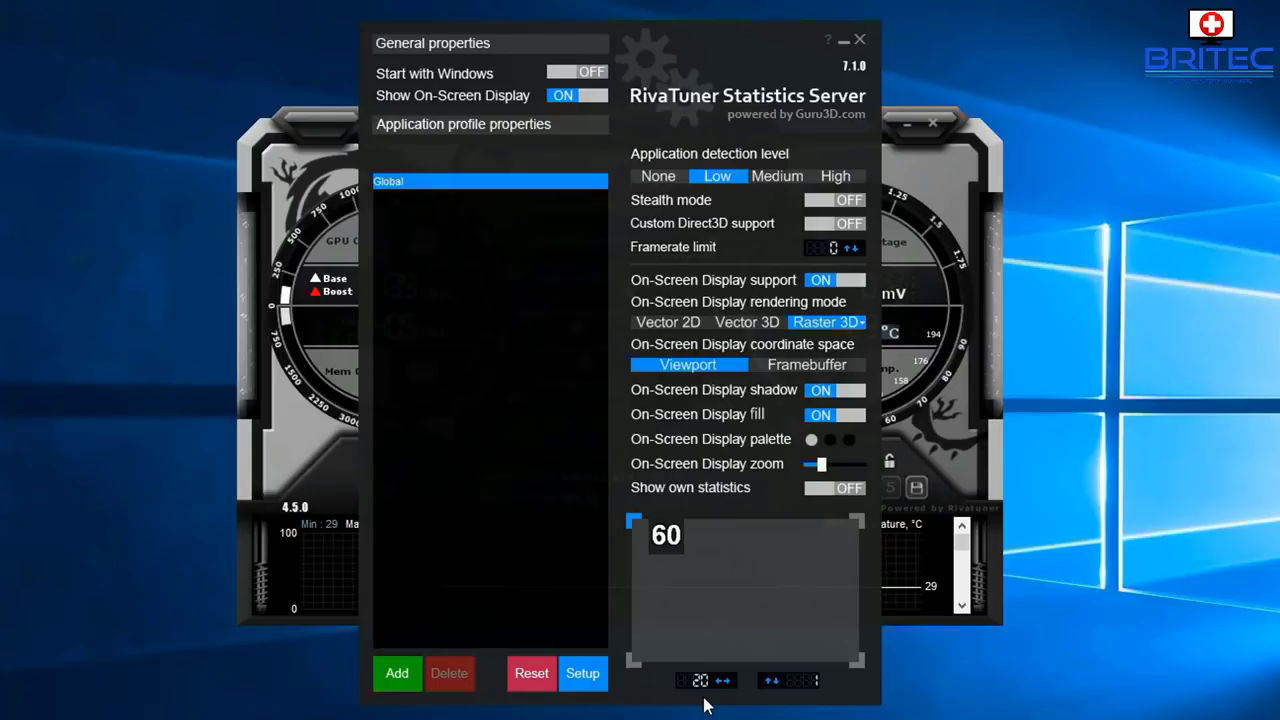
{"action": "left_click", "coordinate": [816, 686]}
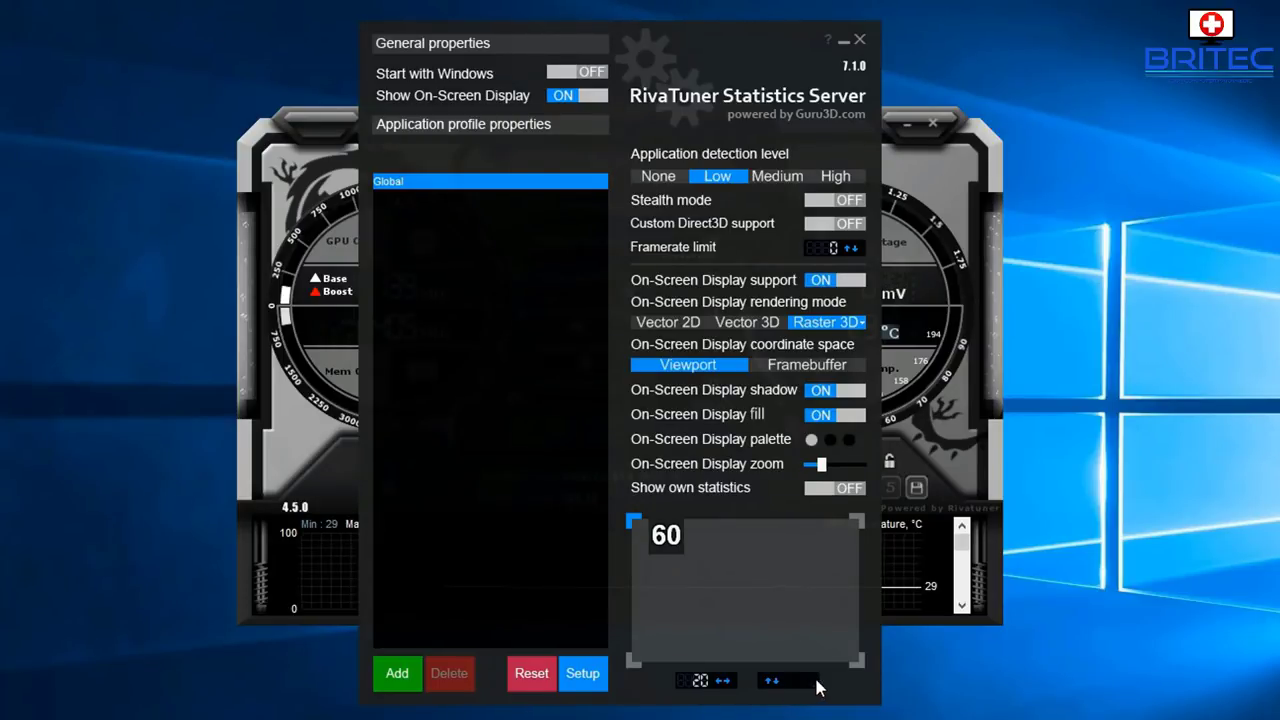
{"action": "type", "text": "20"}
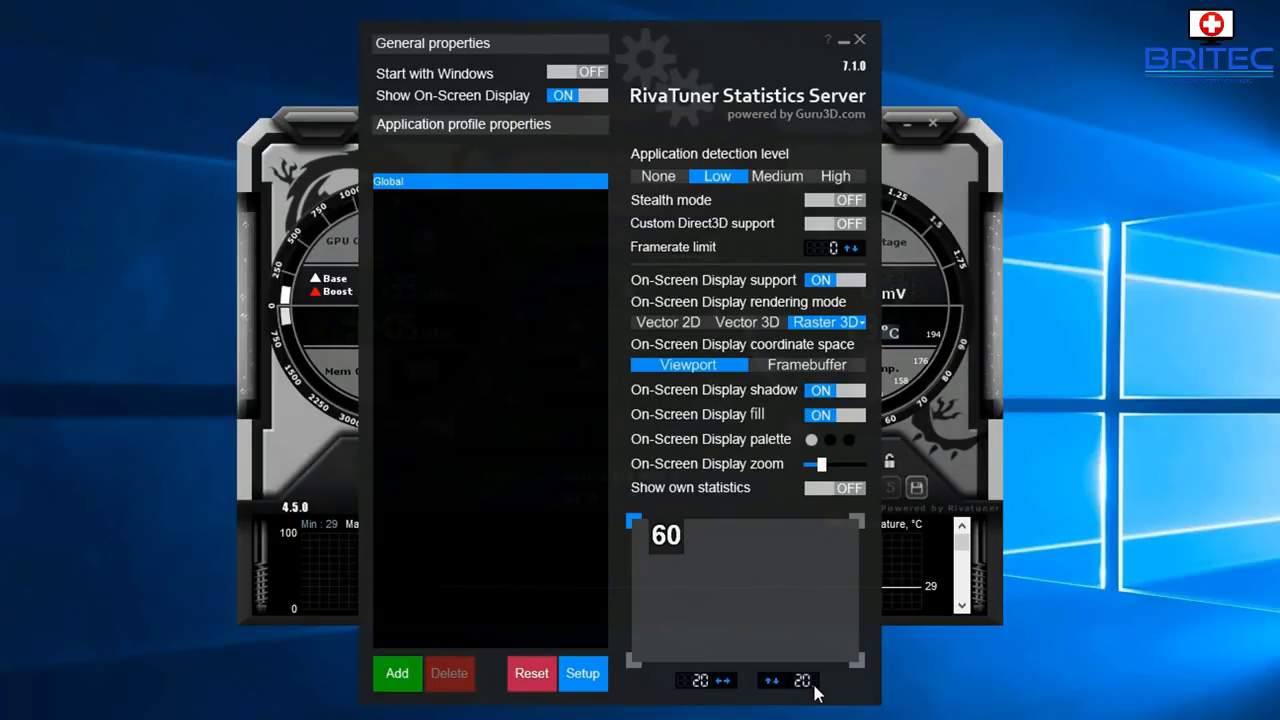
{"action": "key", "text": "Return"}
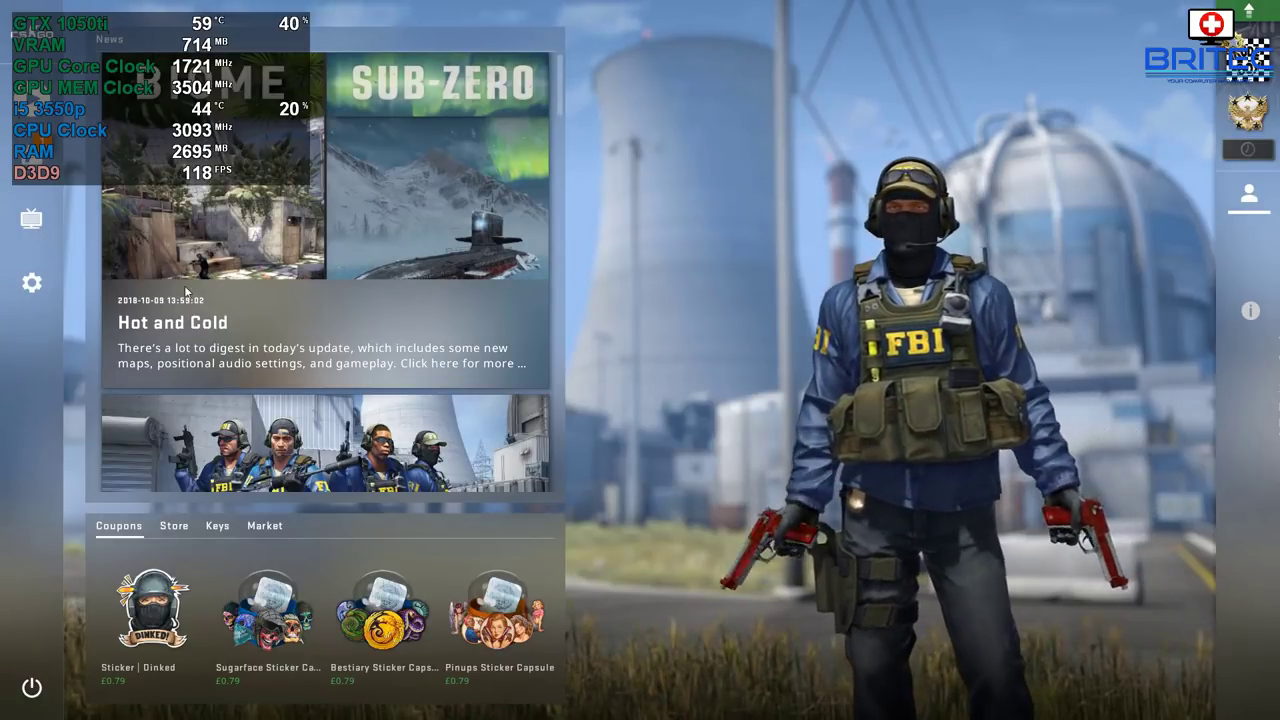
{"action": "left_click", "coordinate": [32, 105]}
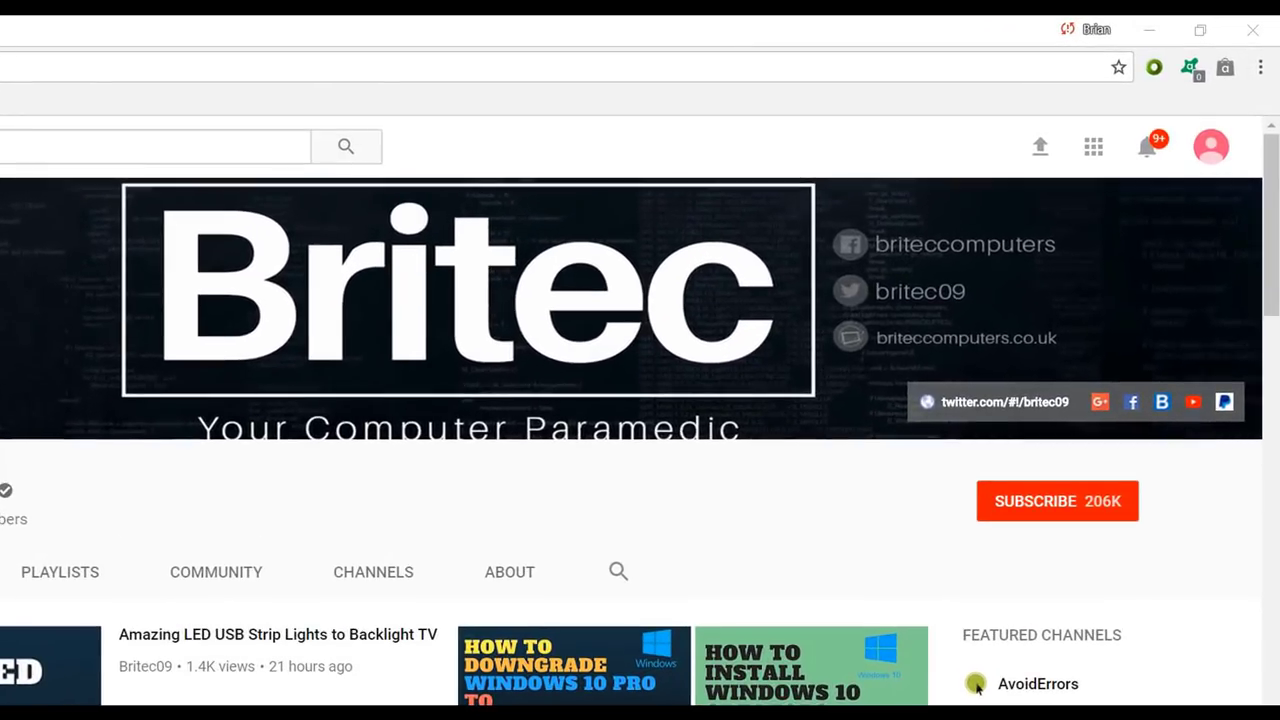
{"action": "left_click", "coordinate": [1070, 515]}
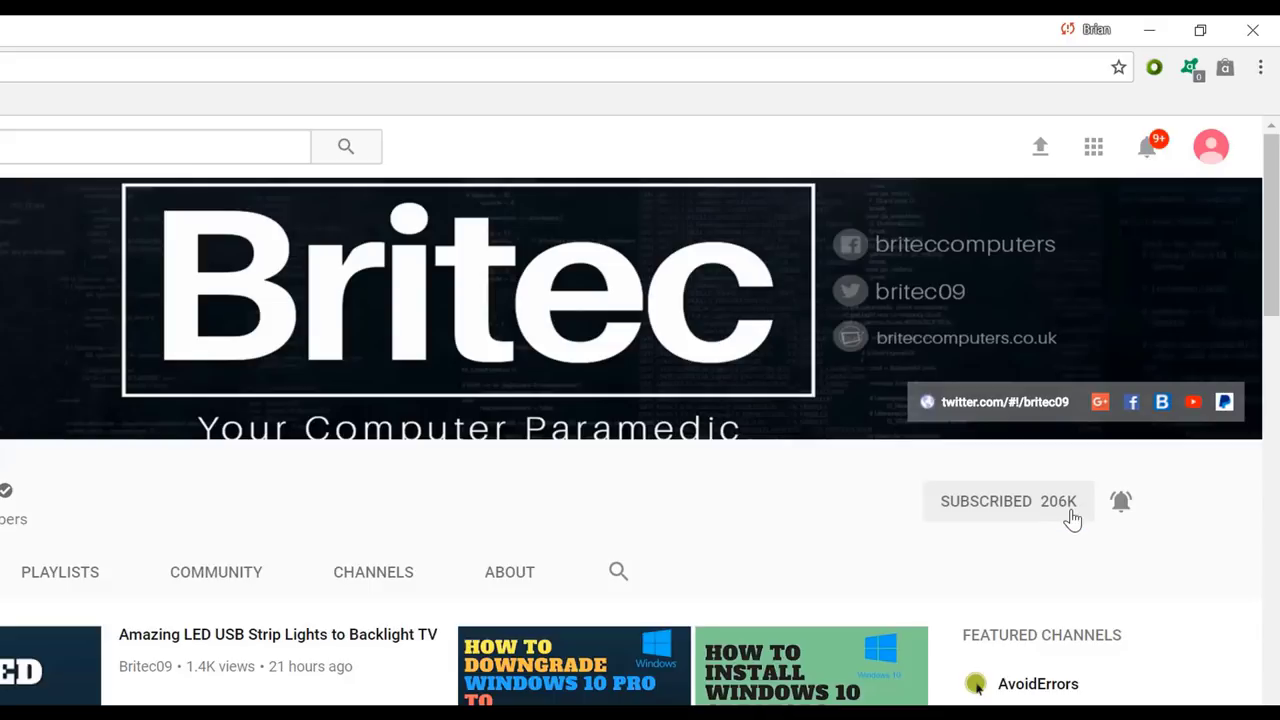